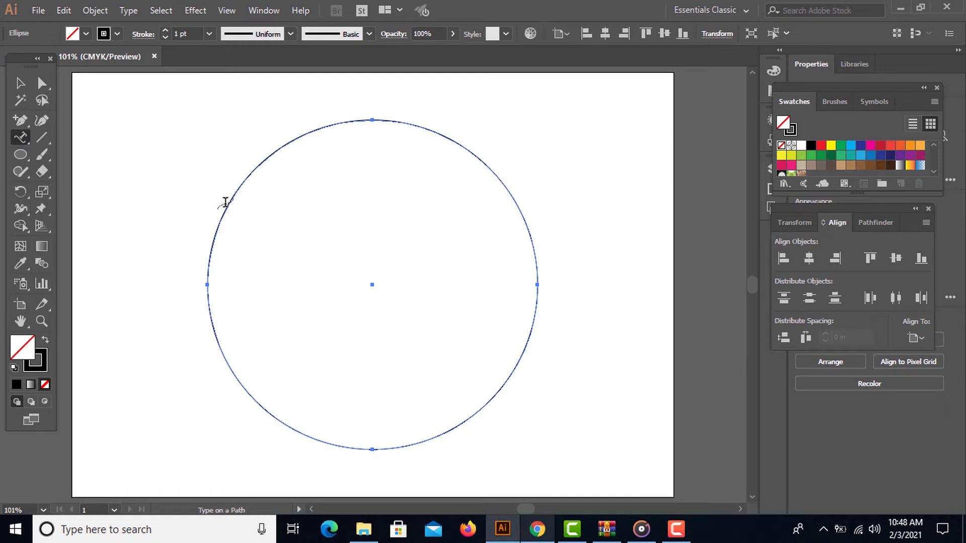
Step: Add the text RESTAURANT along the circle's path and slide it along the path to sit over the circle's top
left_click(229, 202)
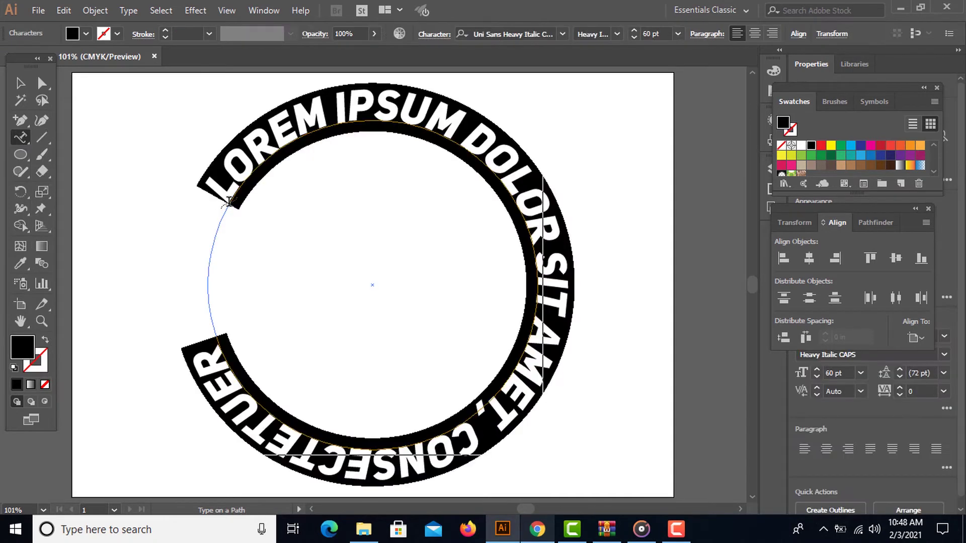
type("RESTAURANT")
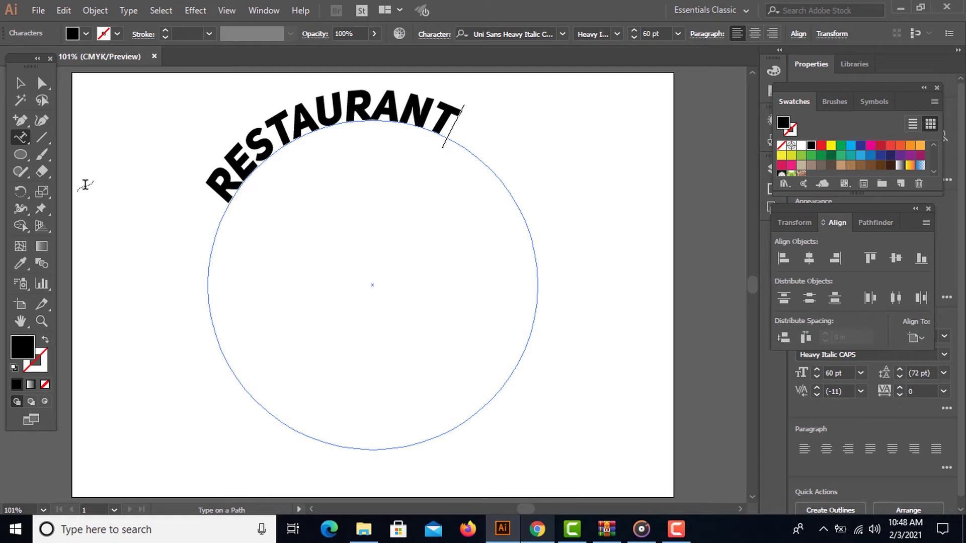
key("Escape")
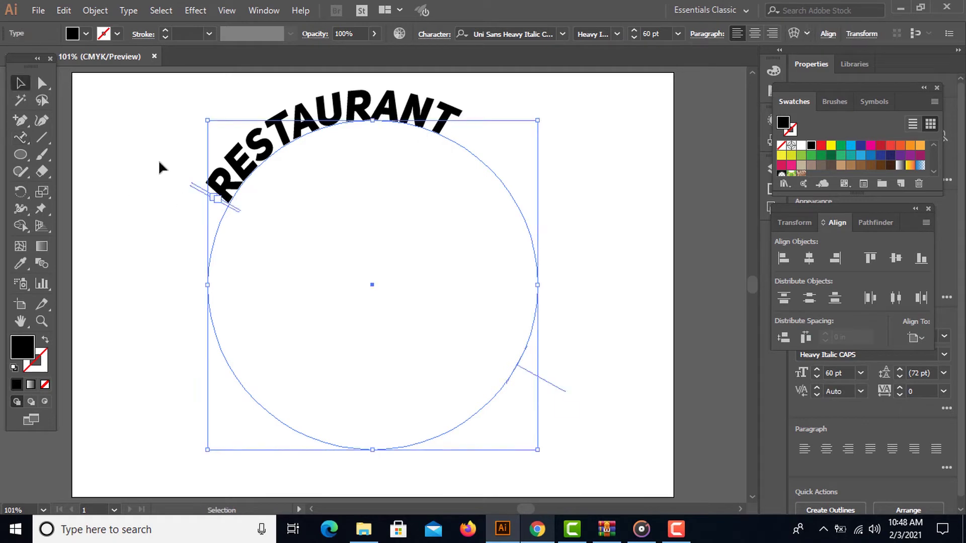
left_click_drag(553, 390, 518, 410)
Step: Set the RESTAURANT path text's Align to Path option to Center
double_click(20, 138)
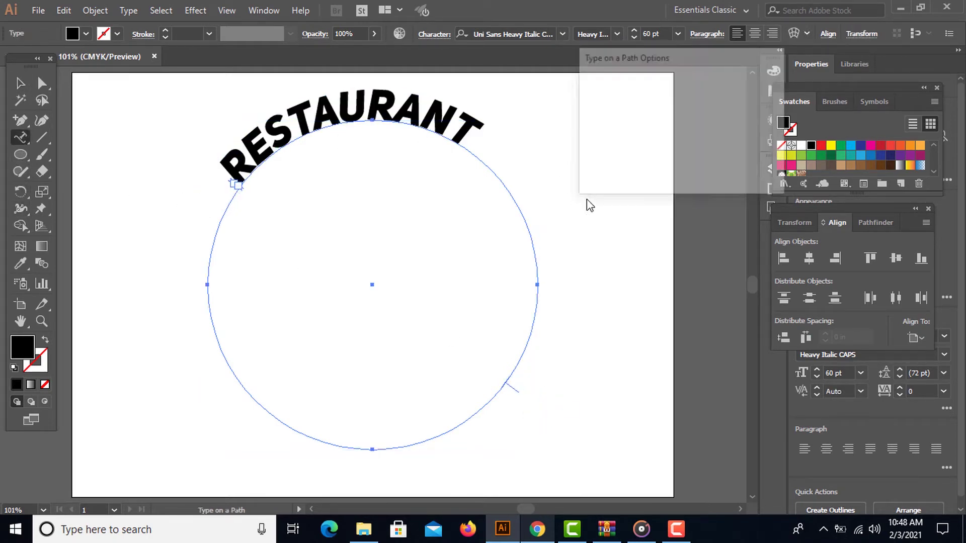
left_click(673, 113)
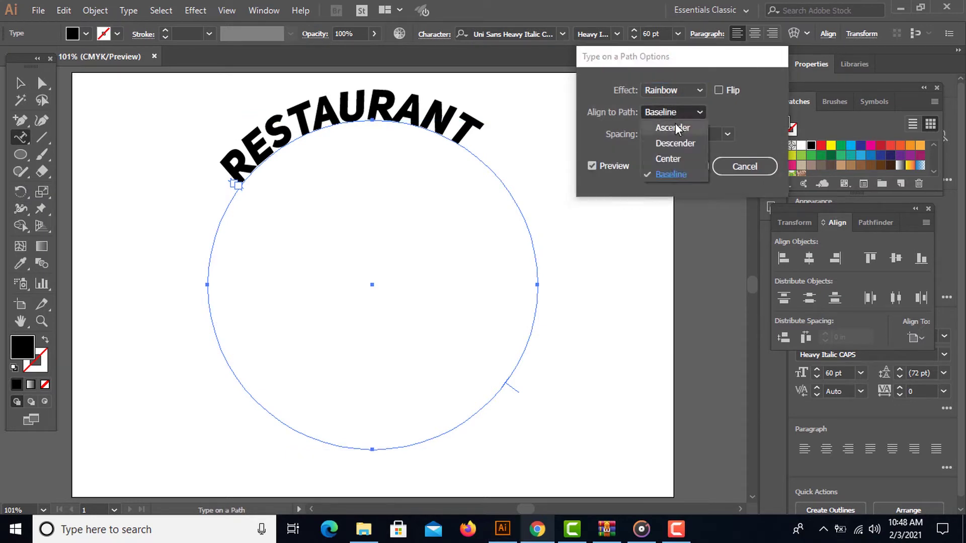
left_click(669, 157)
left_click(668, 167)
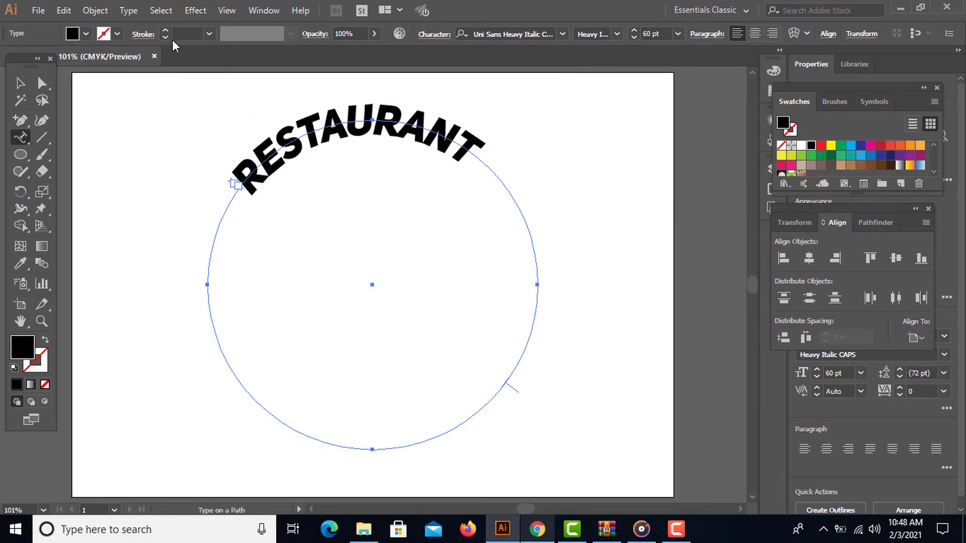
Step: Paste a copy of the curved RESTAURANT text in front and replace the copy's wording with FRESH & DELICIOUS
left_click(60, 10)
left_click(87, 77)
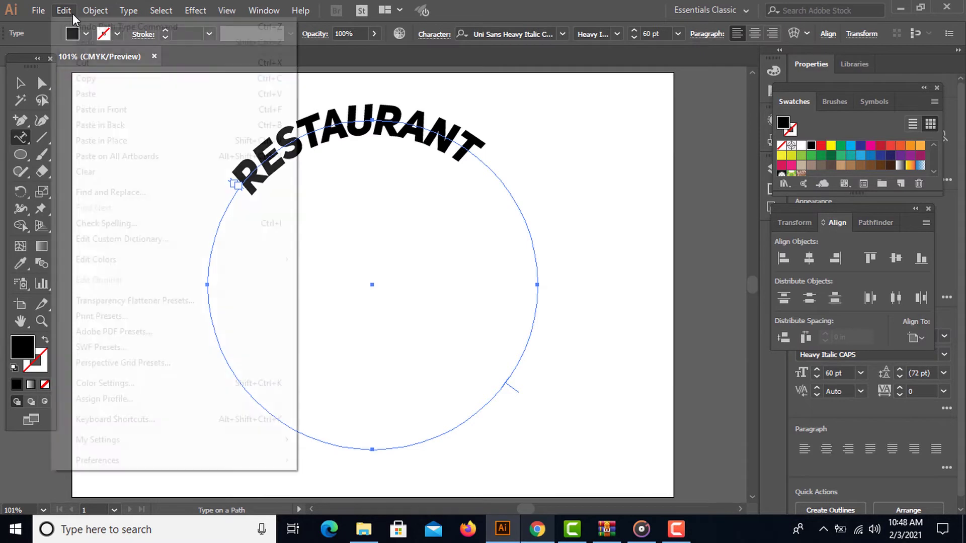
left_click(63, 11)
left_click(108, 110)
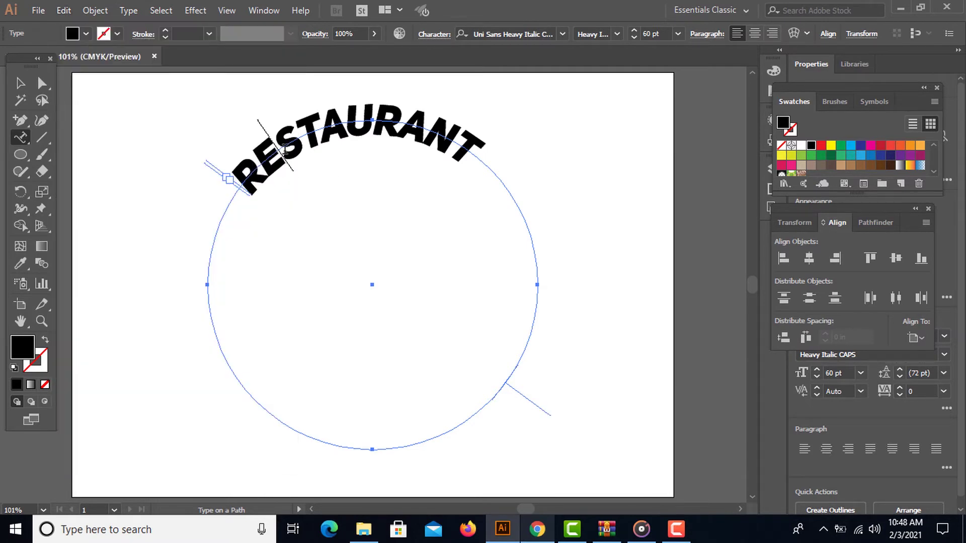
double_click(285, 150)
type("FRESH & D")
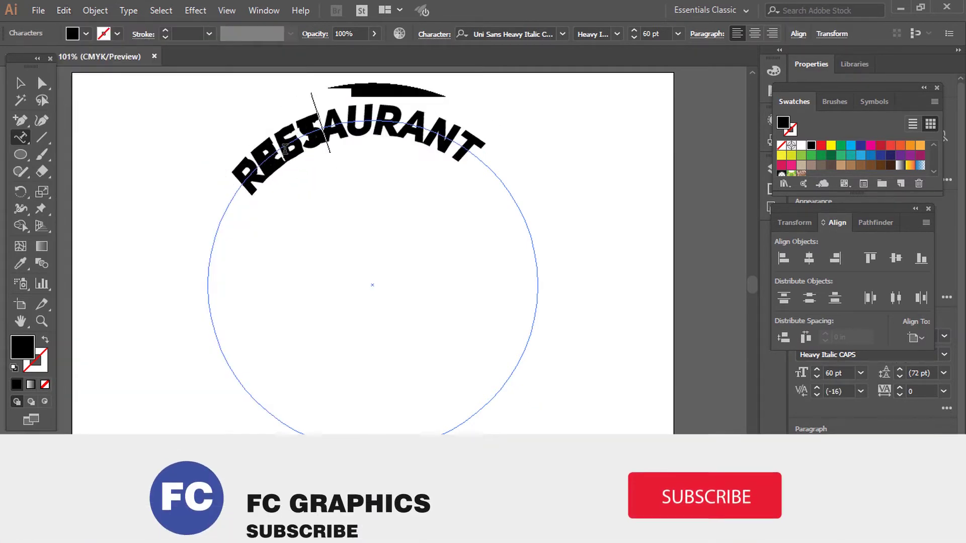
type("ELICIOUS")
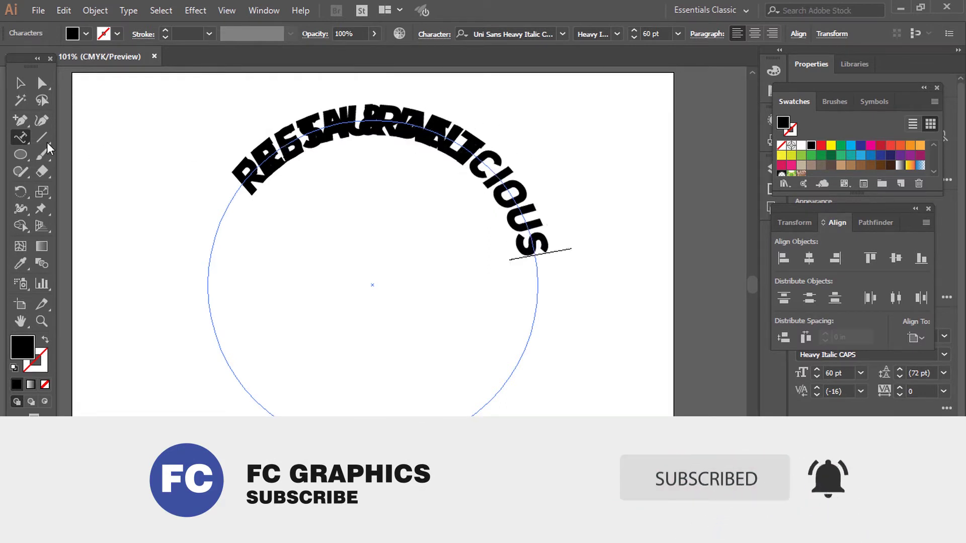
key("Escape")
Step: Flip the FRESH & DELICIOUS text to the inner side of its circular path with the Type on a Path options
double_click(18, 138)
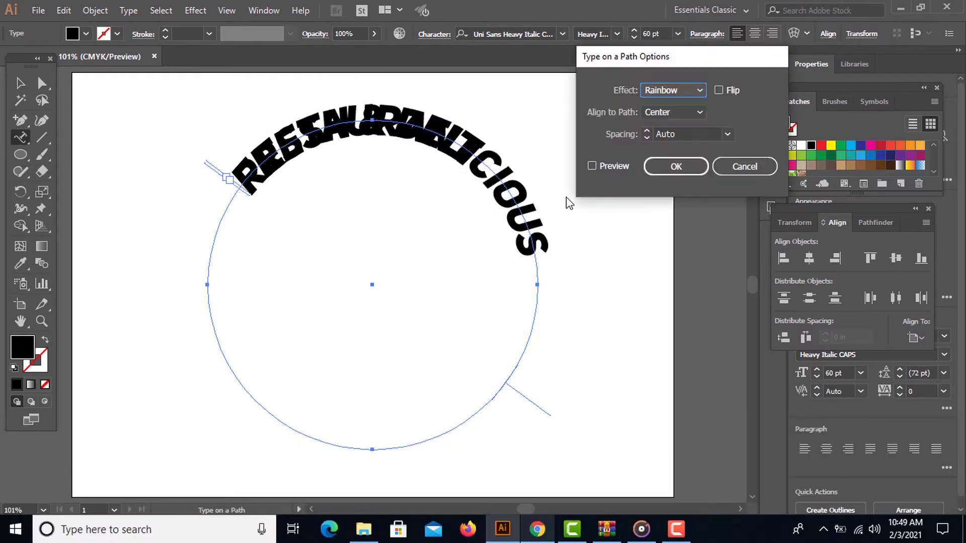
left_click(592, 166)
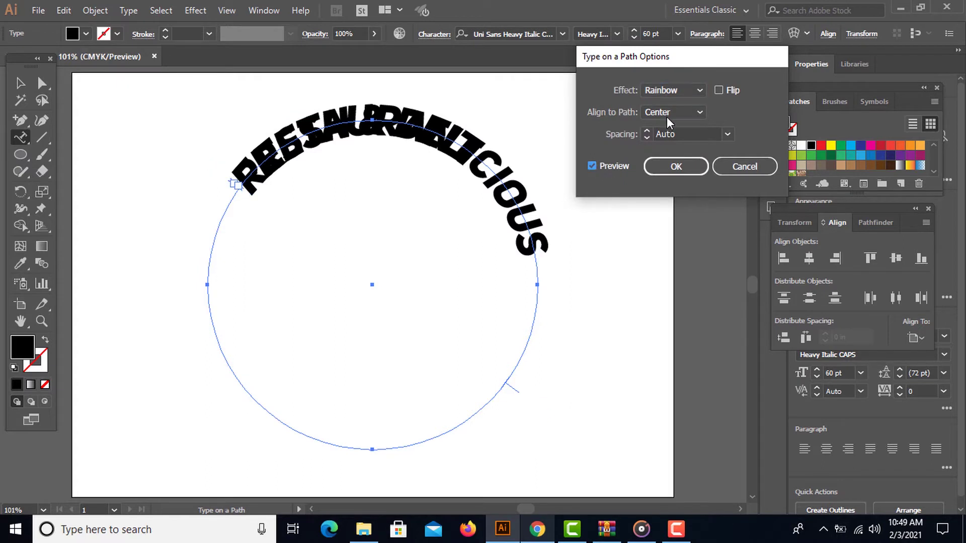
left_click(724, 87)
left_click(683, 169)
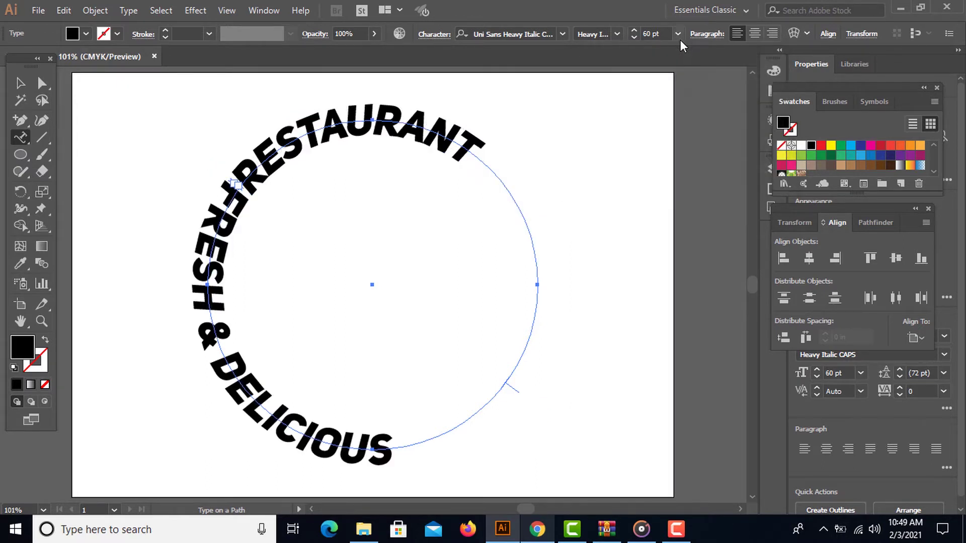
Step: Set the FRESH & DELICIOUS text to 50 pt and slide it along the path to center at the circle's bottom
left_click(664, 33)
type("50")
key("Return")
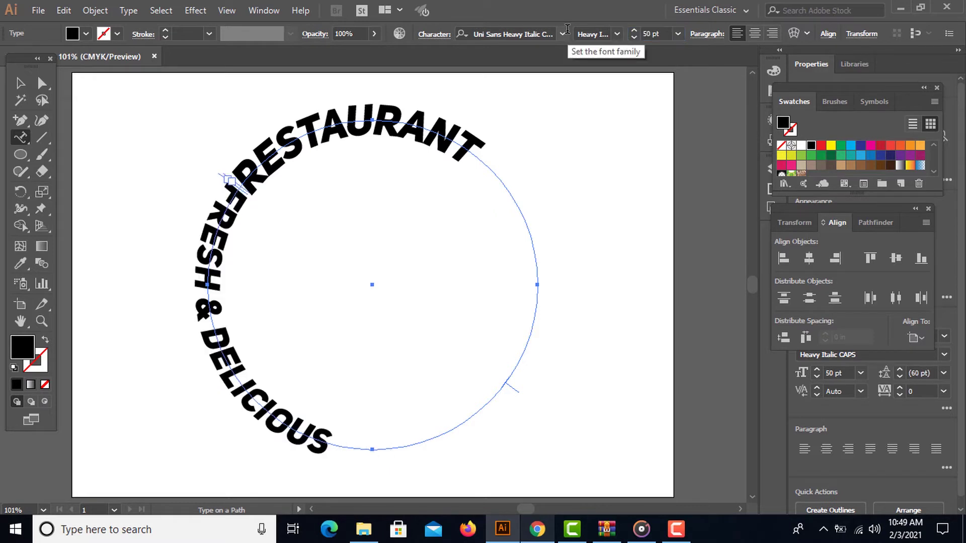
left_click(18, 87)
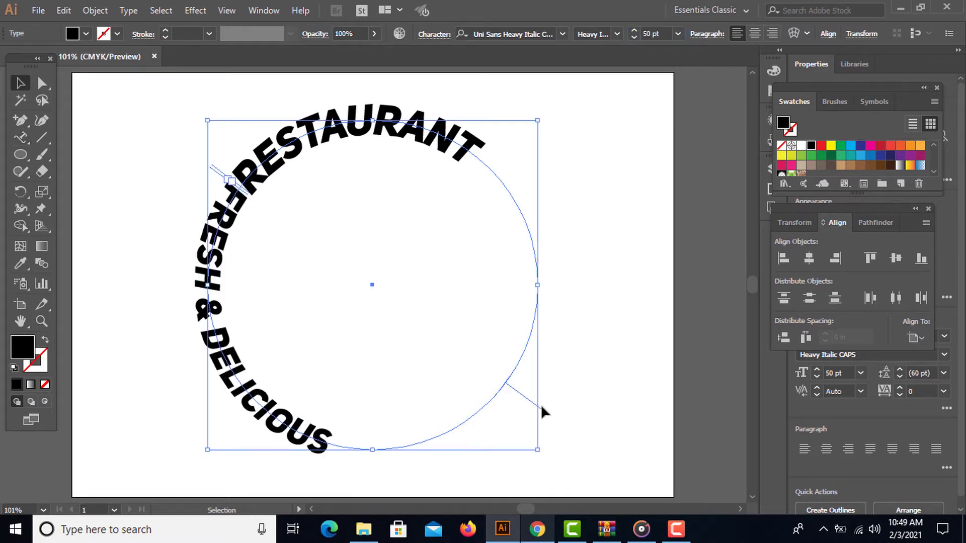
left_click_drag(531, 403, 571, 151)
Step: Set the font size of the curved RESTAURANT text to 70 pt
left_click(480, 150)
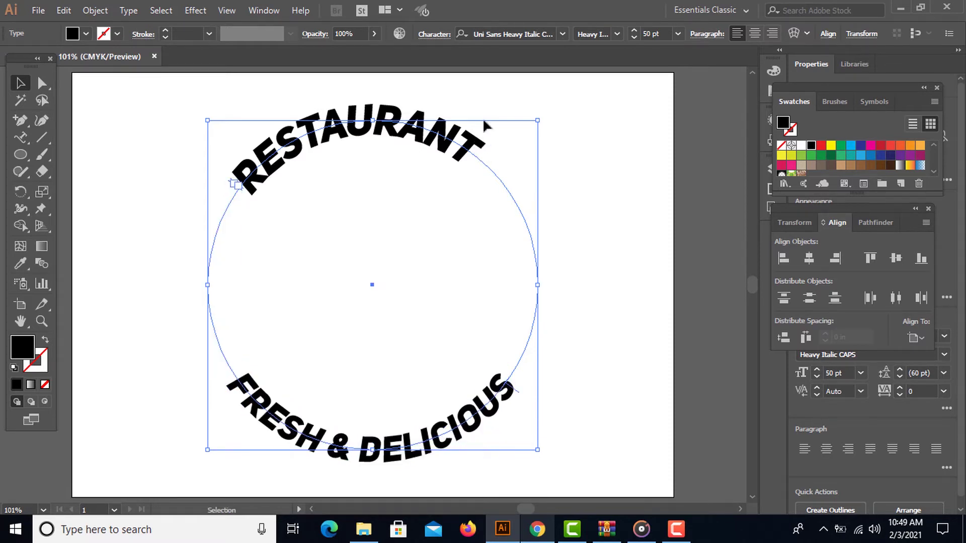
double_click(651, 33)
type("70")
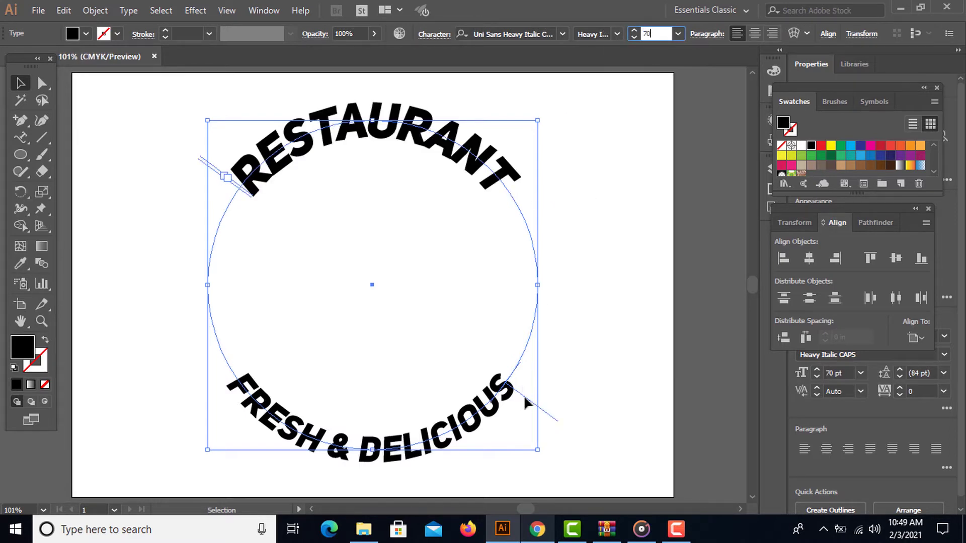
key("Return")
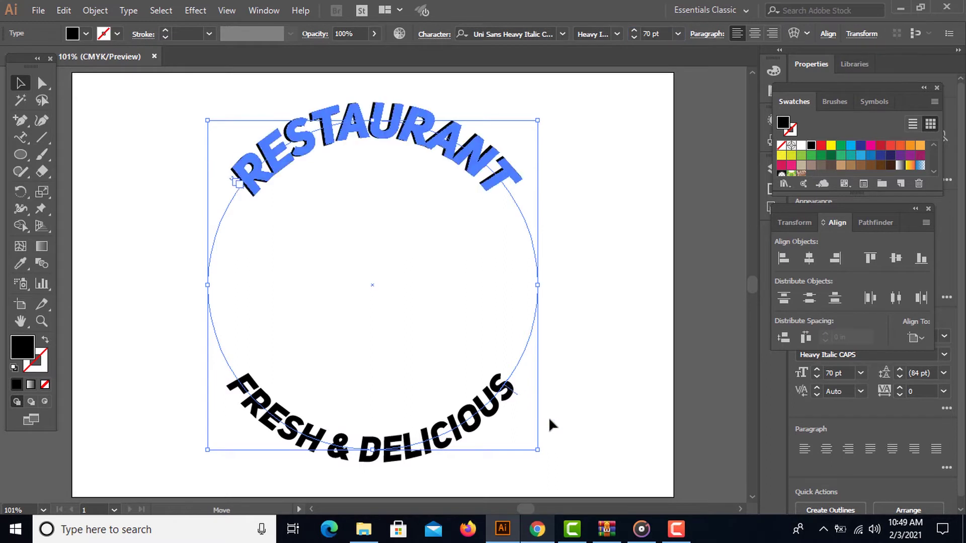
Step: Show the rulers and place horizontal guides at the lower edge of RESTAURANT and the upper edge of FRESH & DELICIOUS
left_click(157, 236)
key("ctrl+r")
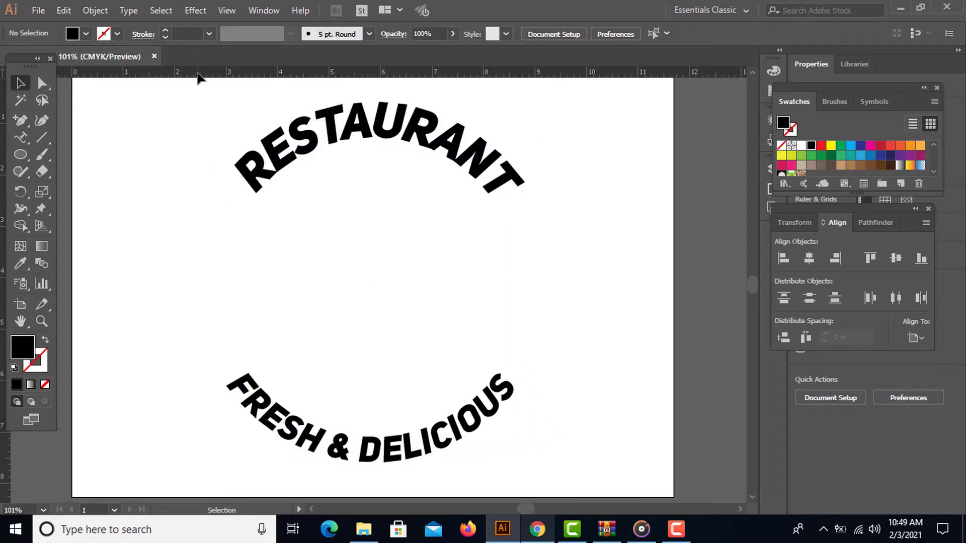
left_click_drag(198, 77, 237, 193)
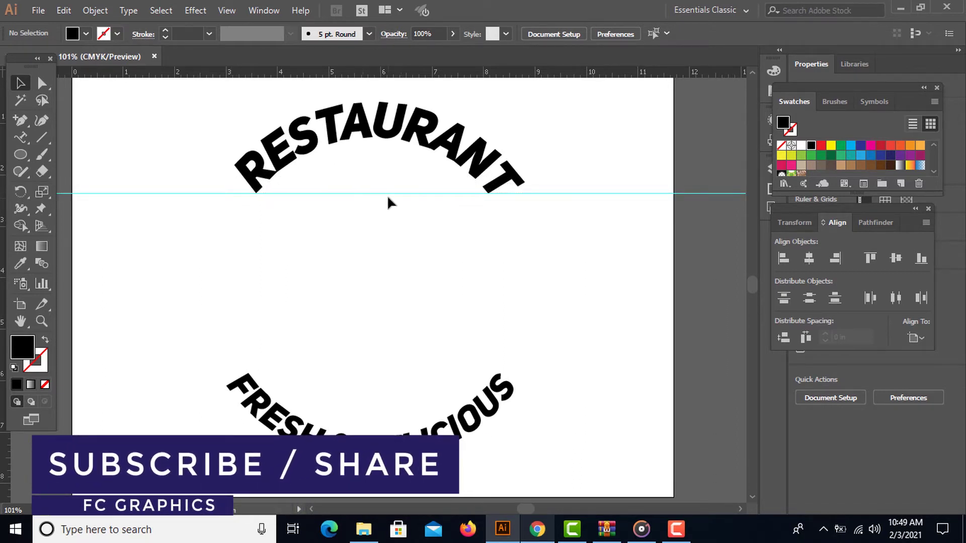
left_click_drag(201, 77, 309, 373)
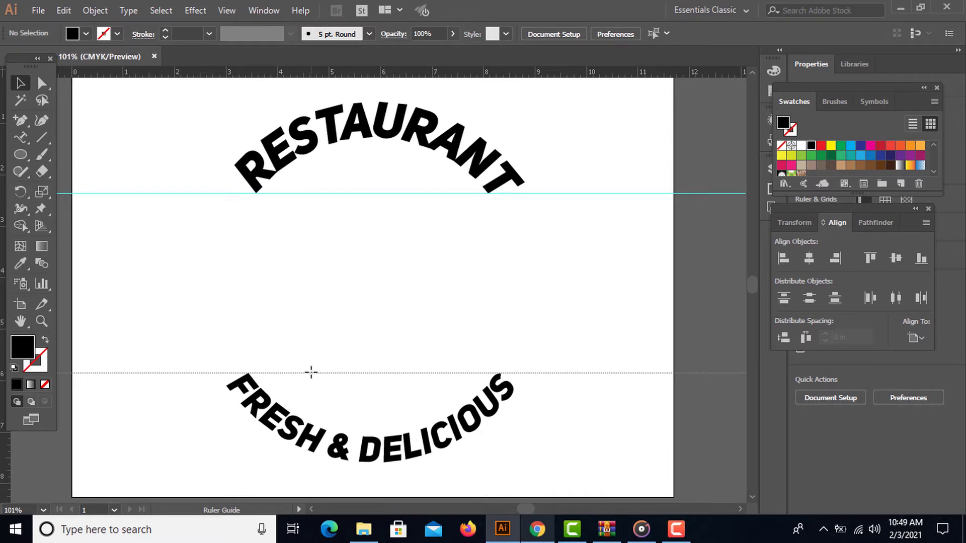
left_click_drag(308, 373, 311, 372)
key("z")
left_click_drag(198, 104, 562, 441)
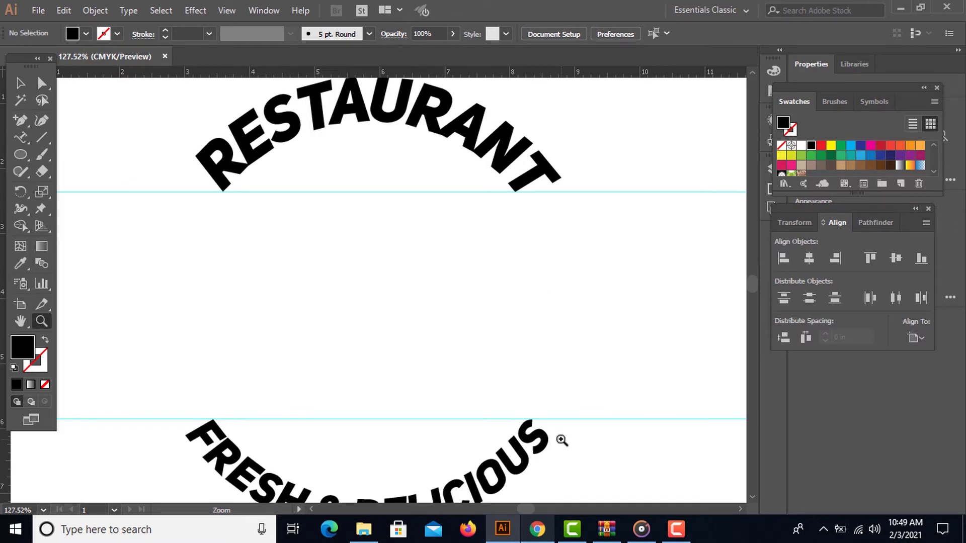
key("space")
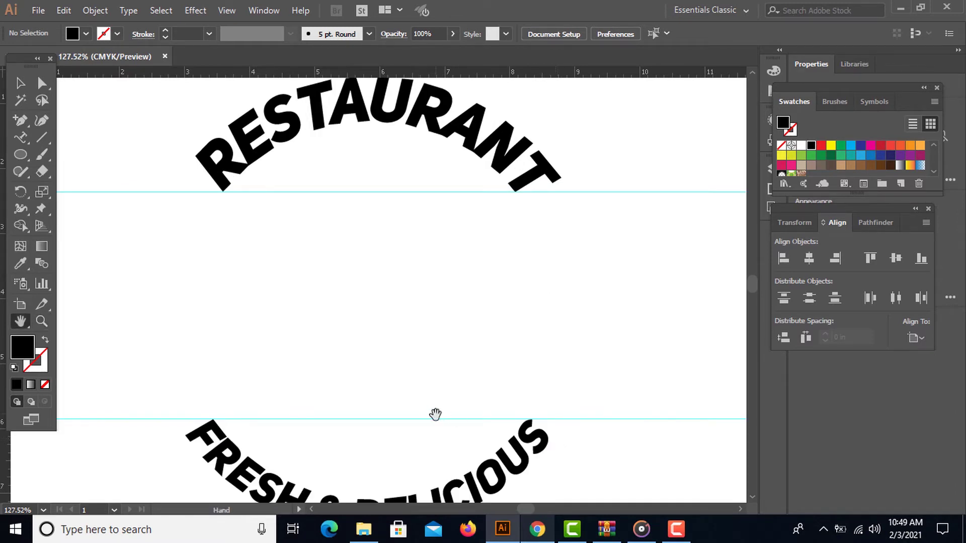
left_click_drag(433, 411, 441, 307)
left_click_drag(380, 328, 455, 411)
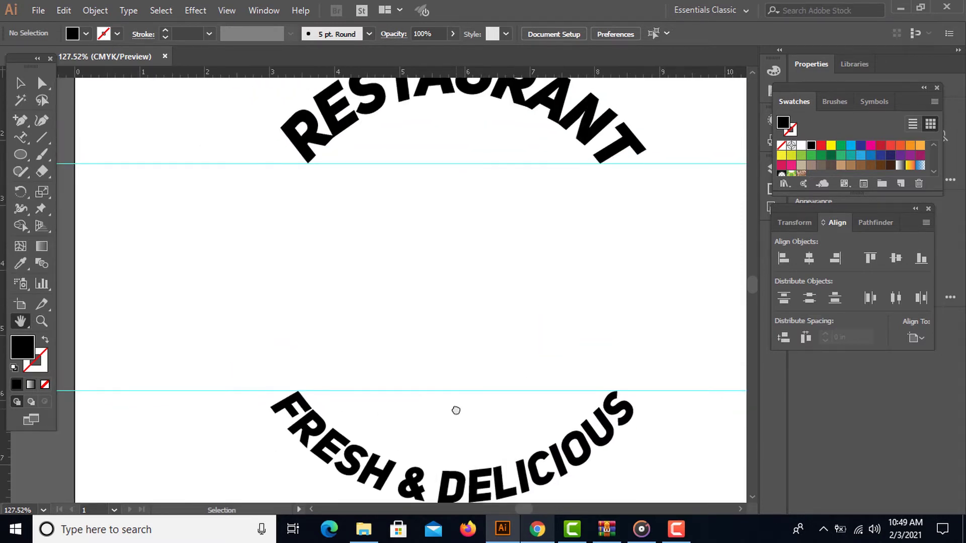
key("ctrl+0")
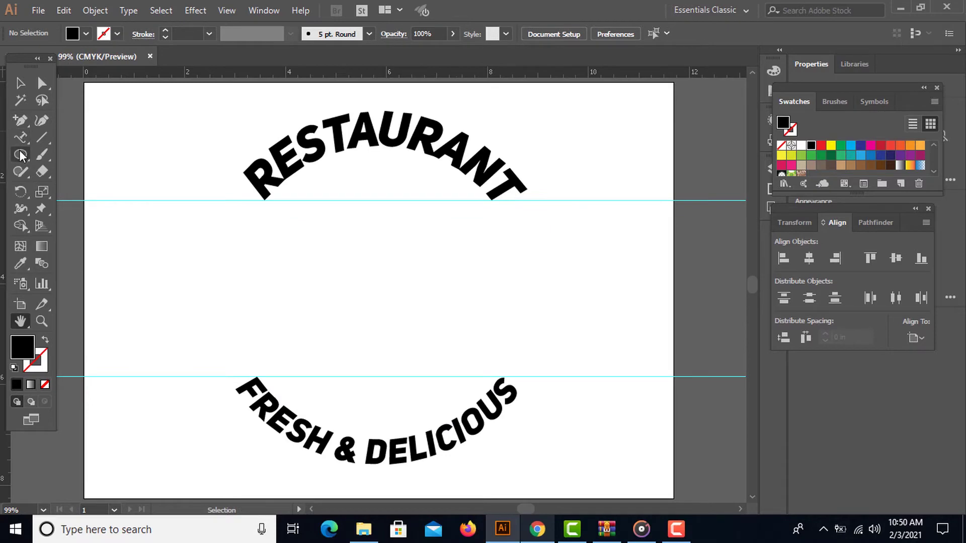
Step: Draw a rectangle about 1.7 in wide and 0.8 in high near the artboard's upper-left corner and swap its fill and stroke
left_click_drag(21, 156, 50, 153)
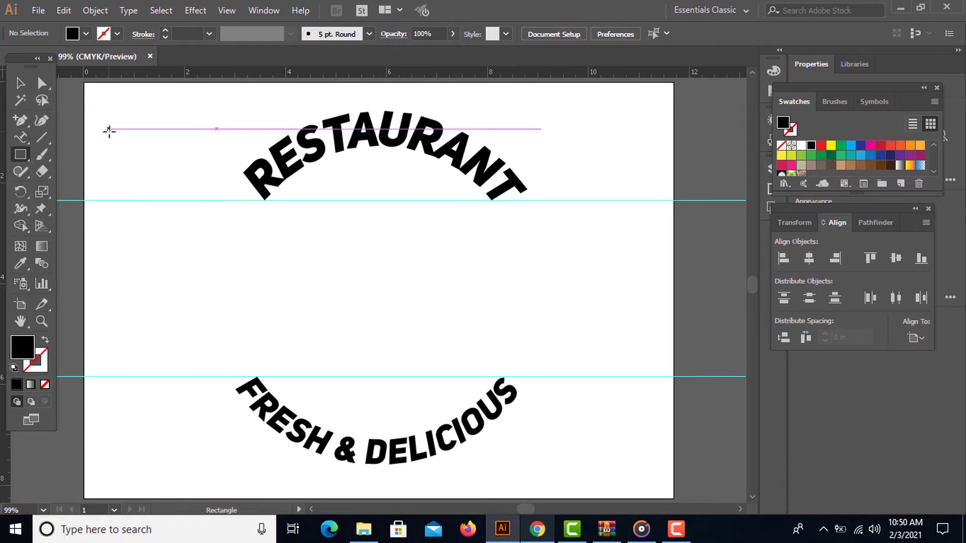
left_click_drag(108, 130, 195, 169)
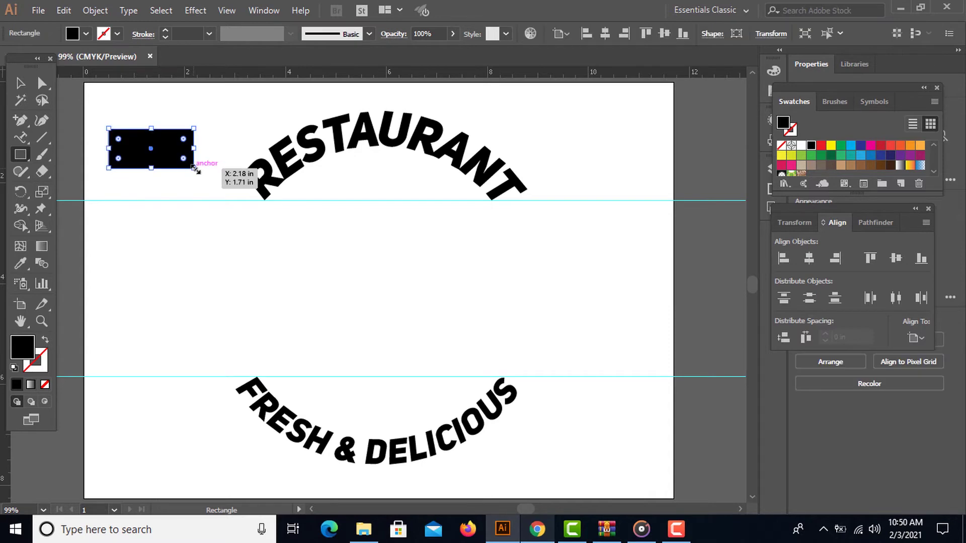
key("shift+x")
Step: Add an anchor point midway on the rectangle's left edge and move it 0.34 in inward to form a ribbon notch
left_click_drag(21, 121, 51, 134)
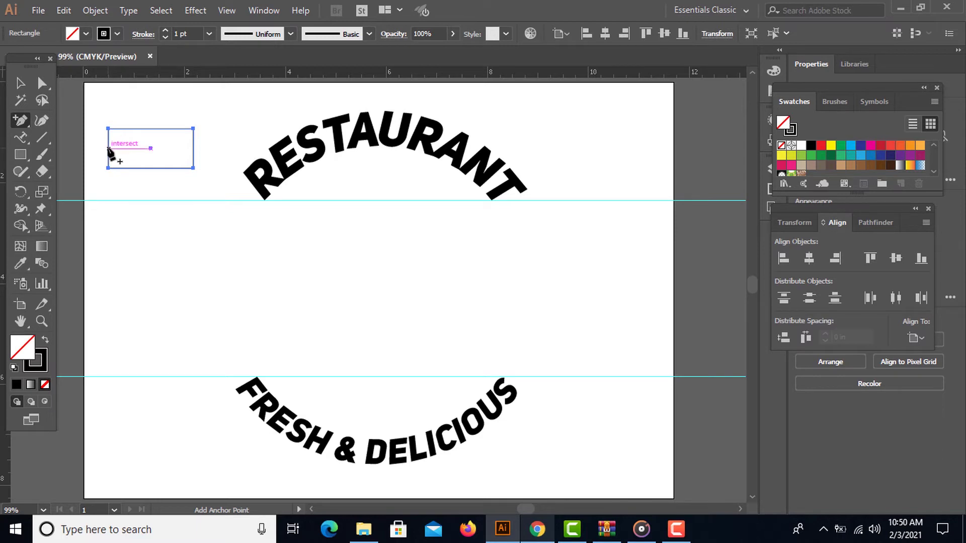
left_click(108, 148)
left_click(46, 84)
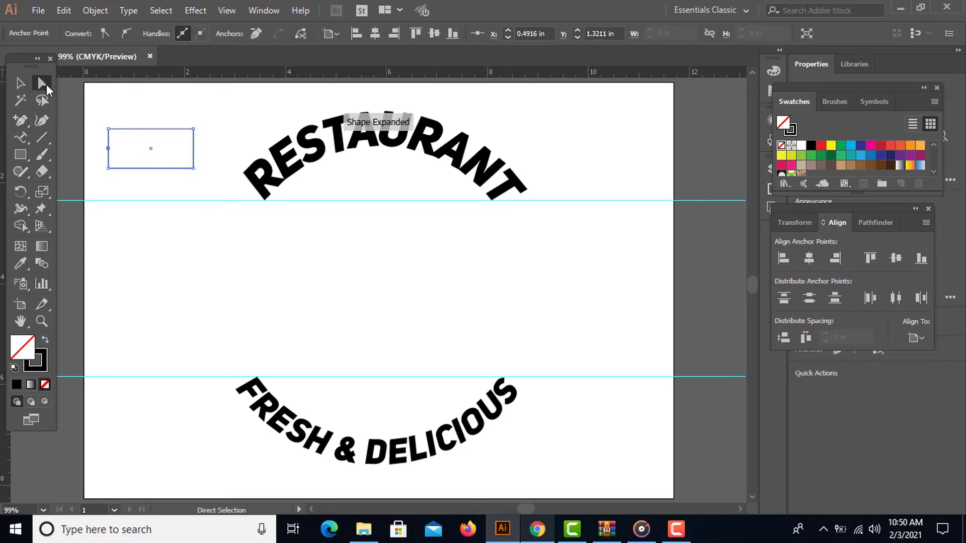
left_click(119, 155)
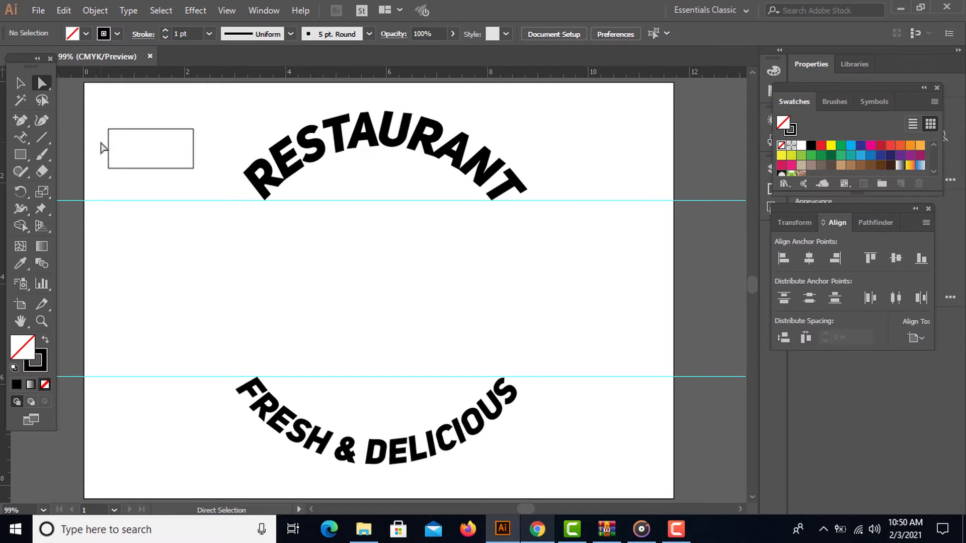
left_click(109, 149)
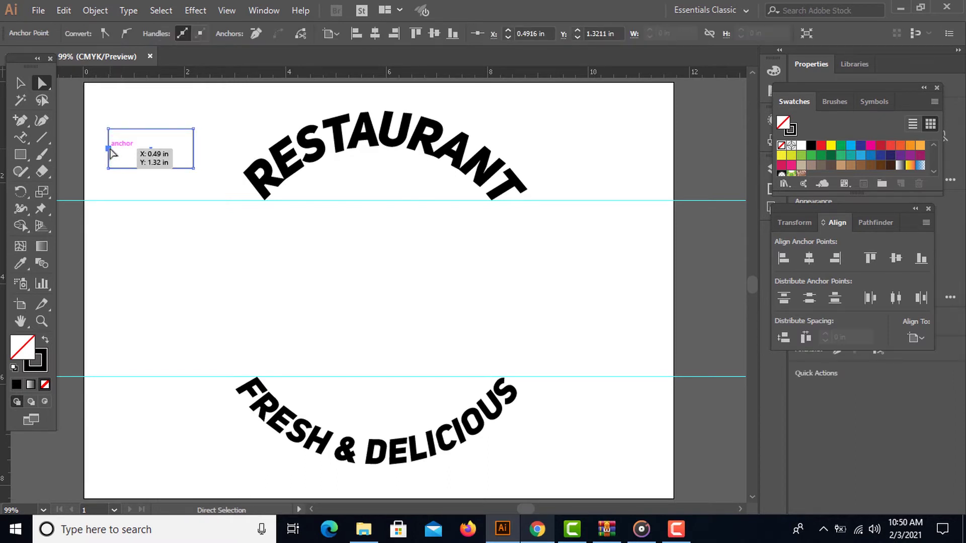
left_click(114, 149)
left_click_drag(109, 149, 126, 150)
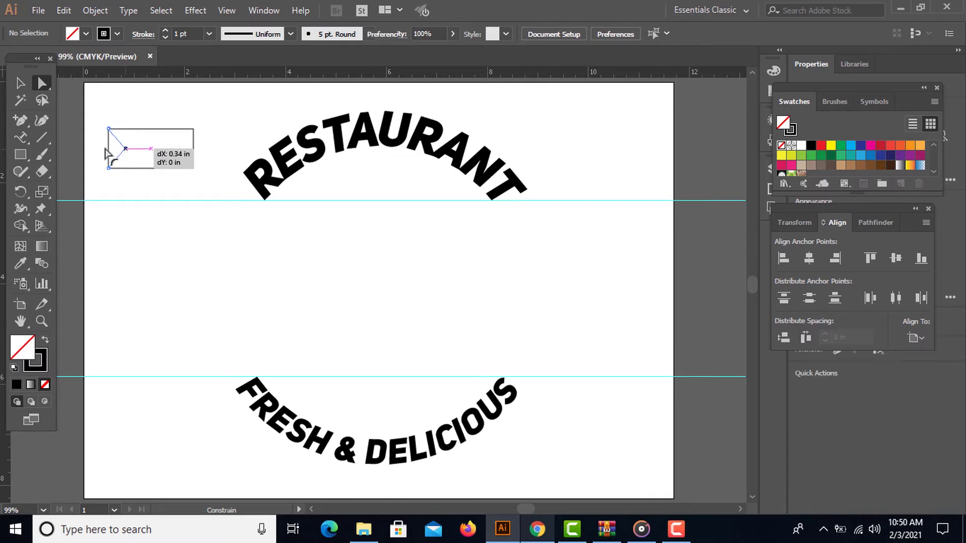
left_click(95, 145)
Step: Create a reflected copy of the notched rectangle across the vertical axis
left_click(22, 85)
left_click_drag(99, 111, 155, 176)
right_click(146, 156)
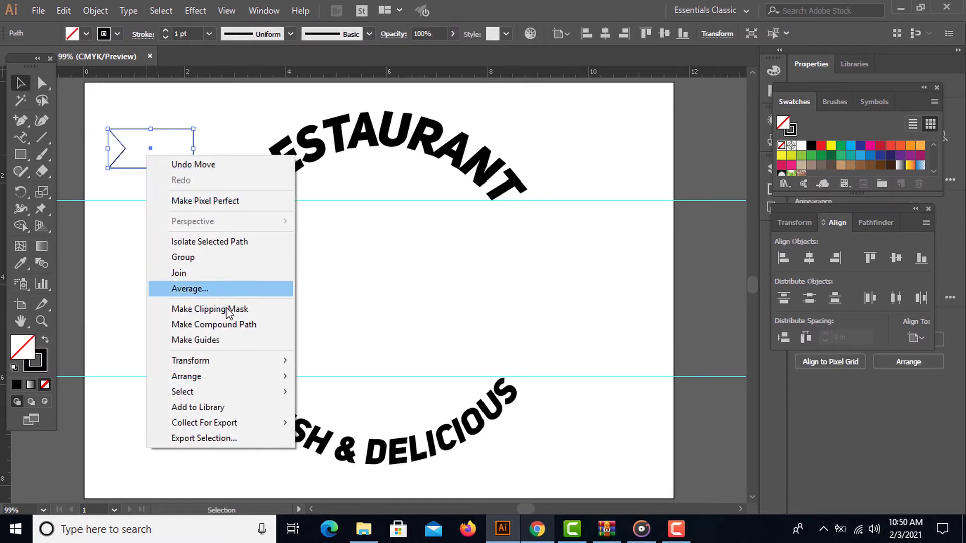
mouse_move(237, 362)
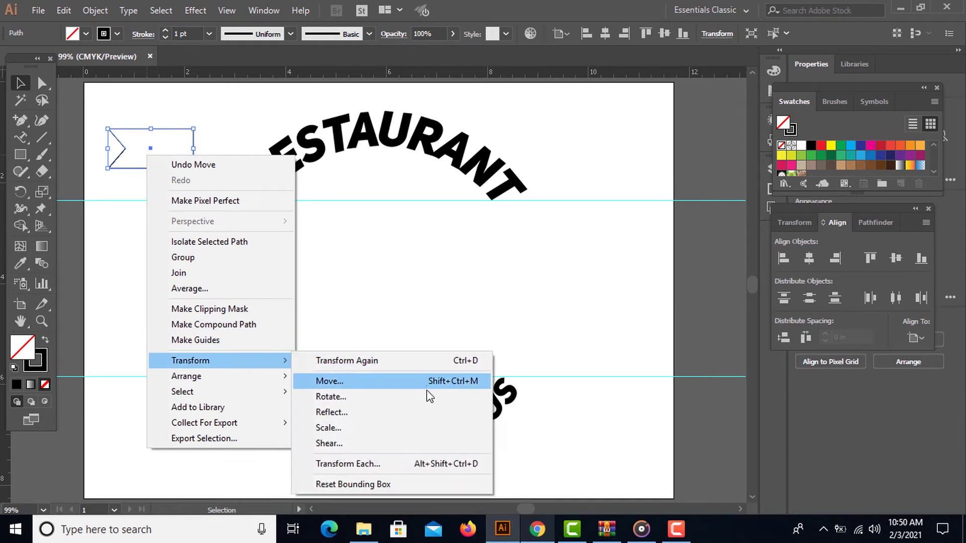
left_click(405, 412)
left_click(675, 352)
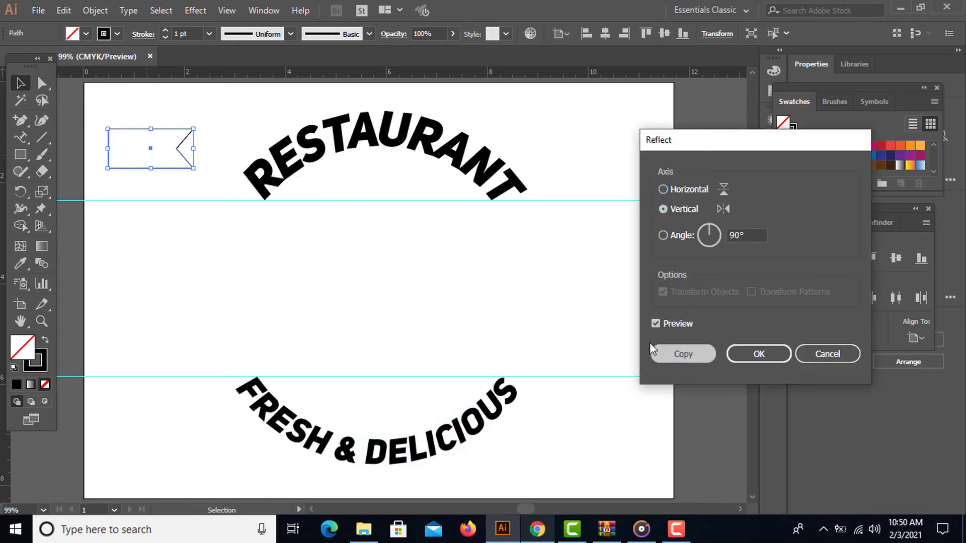
Step: Move the reflected ribbon shape straight down about 2.23 in, below the original
left_click(153, 103)
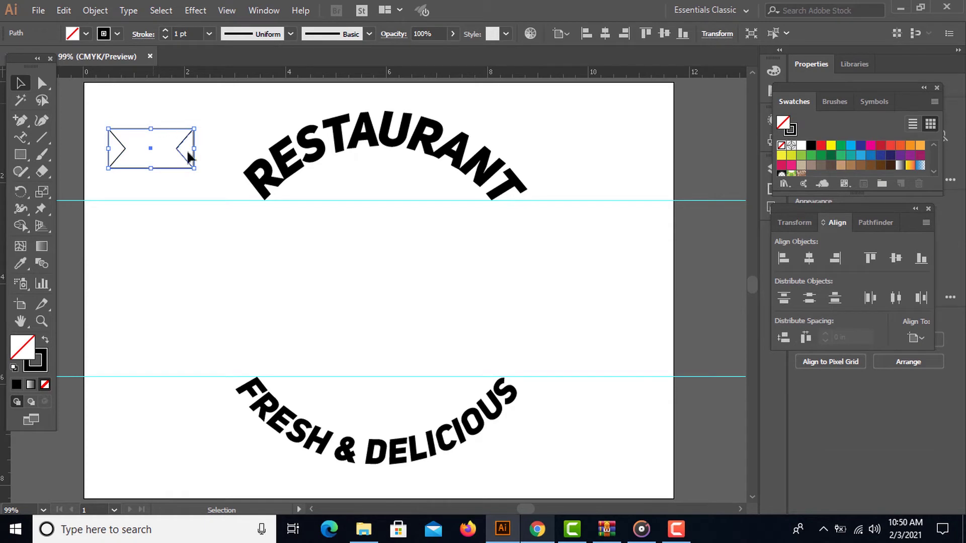
left_click_drag(181, 143, 181, 255)
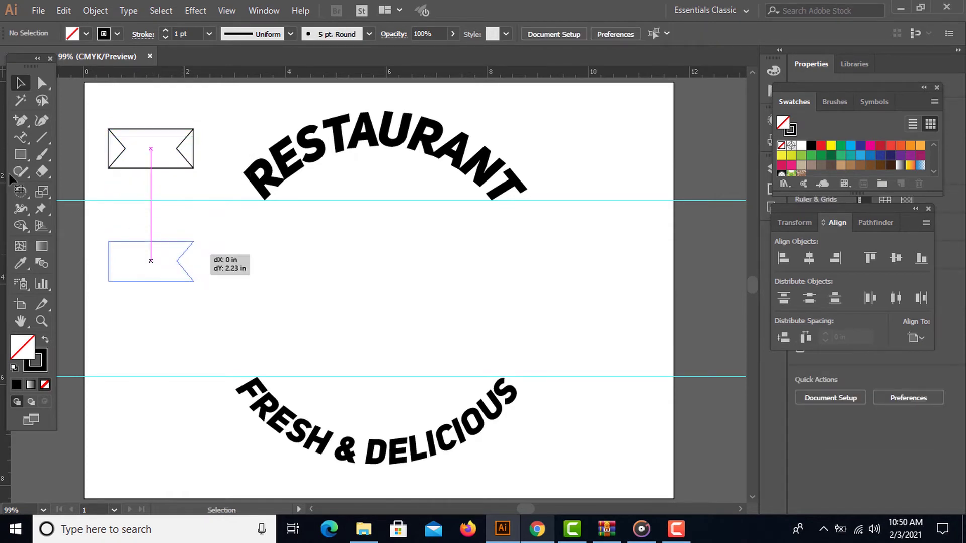
Step: Add the text EST over the upper ribbon shape and set its font size to 30 pt
left_click(18, 138)
left_click(49, 140)
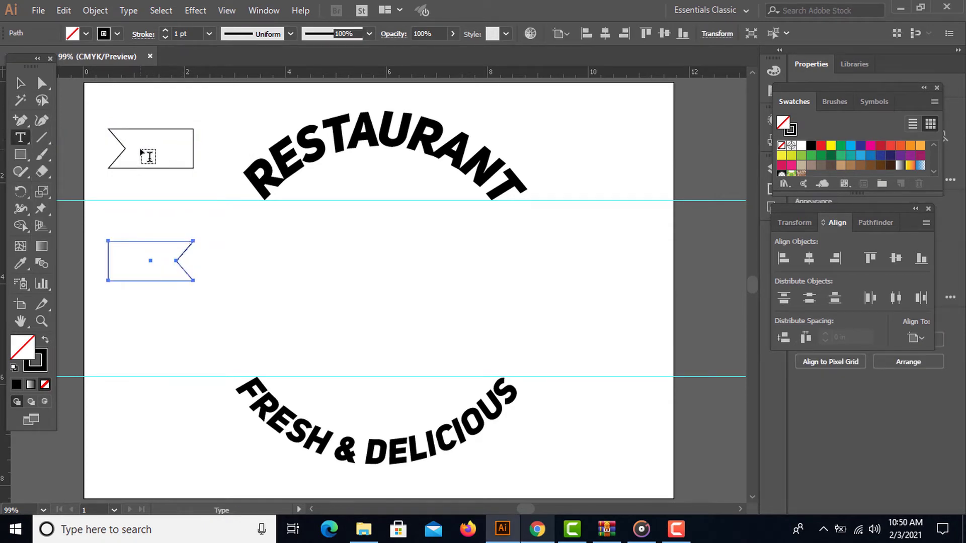
left_click(147, 153)
type("EST")
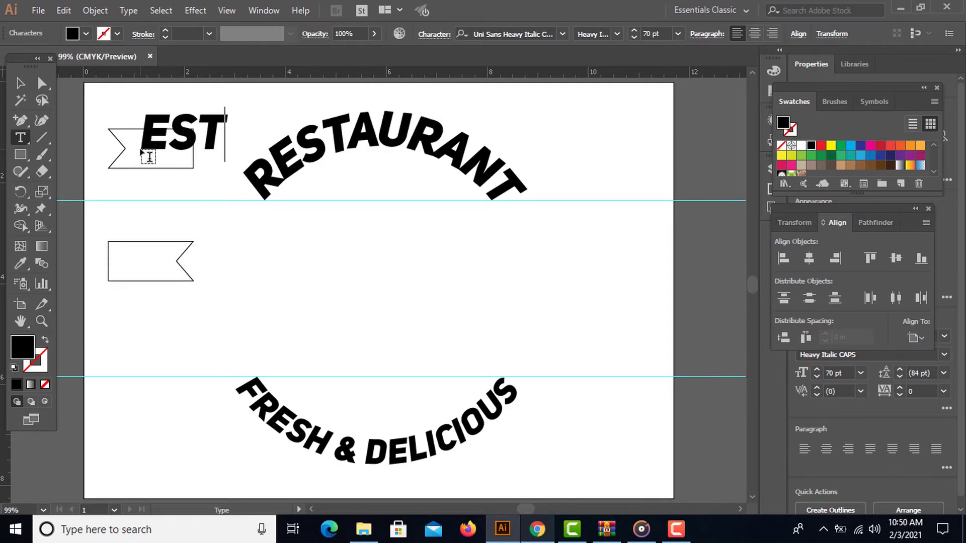
left_click(20, 83)
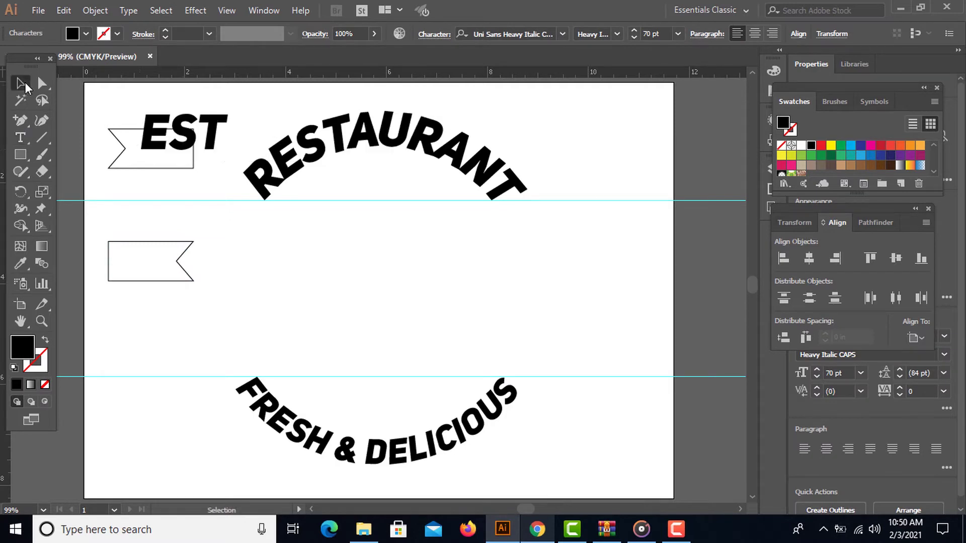
left_click(667, 33)
type("30")
key("Return")
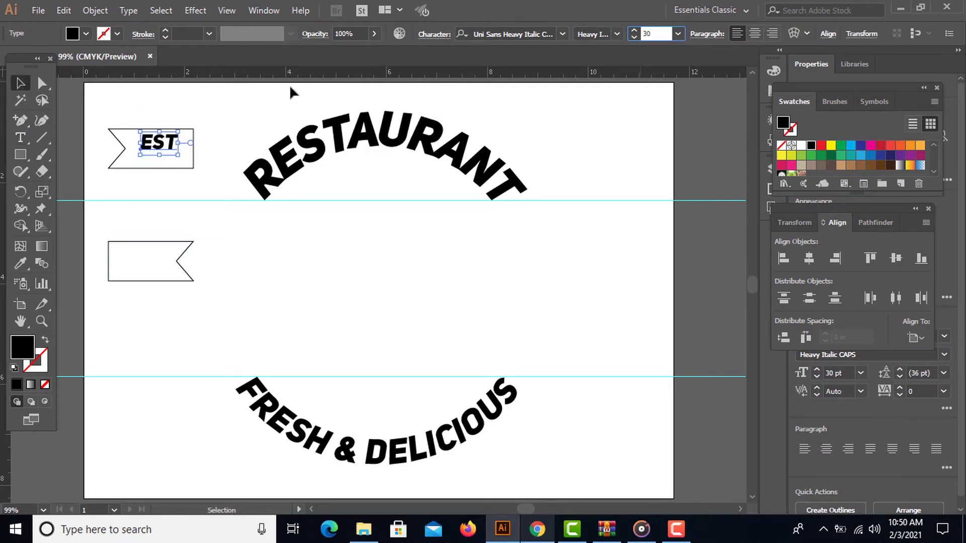
Step: Align EST to the horizontal and vertical center of the upper ribbon, using the ribbon as key object
left_click(119, 129, "shift")
left_click(119, 128)
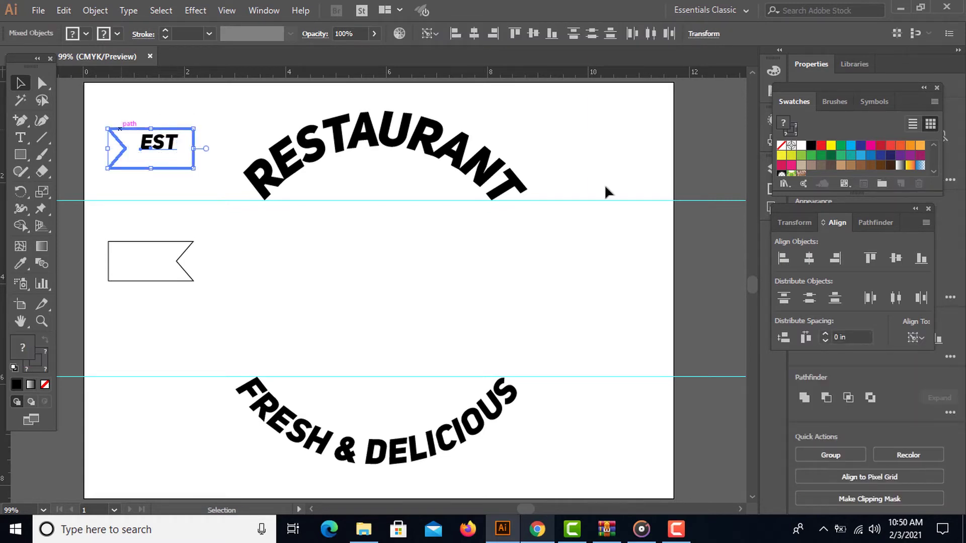
left_click(808, 258)
left_click(896, 258)
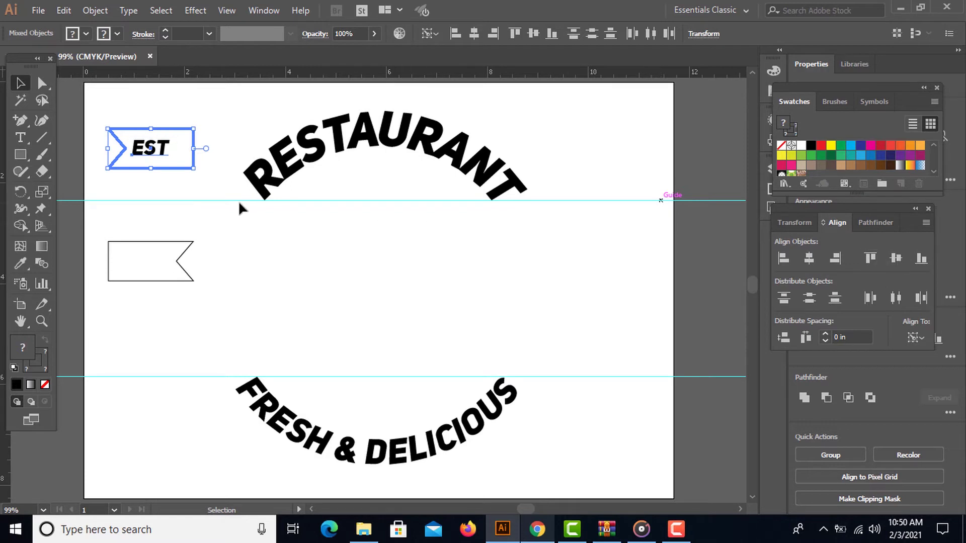
left_click(191, 198)
Step: Draw an unfilled, black-stroked helper rectangle over the upper ribbon, from above the notch tip to the opposite lower corner
key("z")
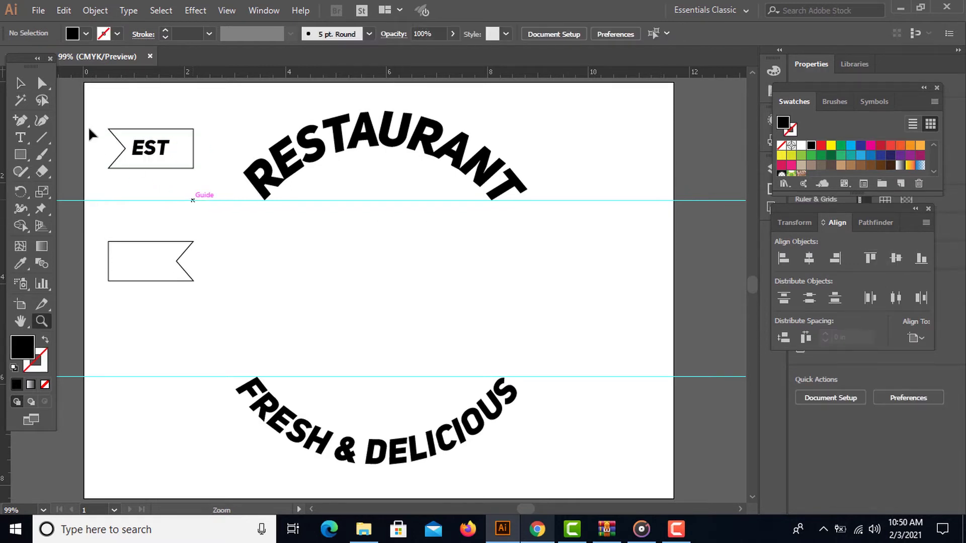
left_click_drag(87, 111, 233, 301)
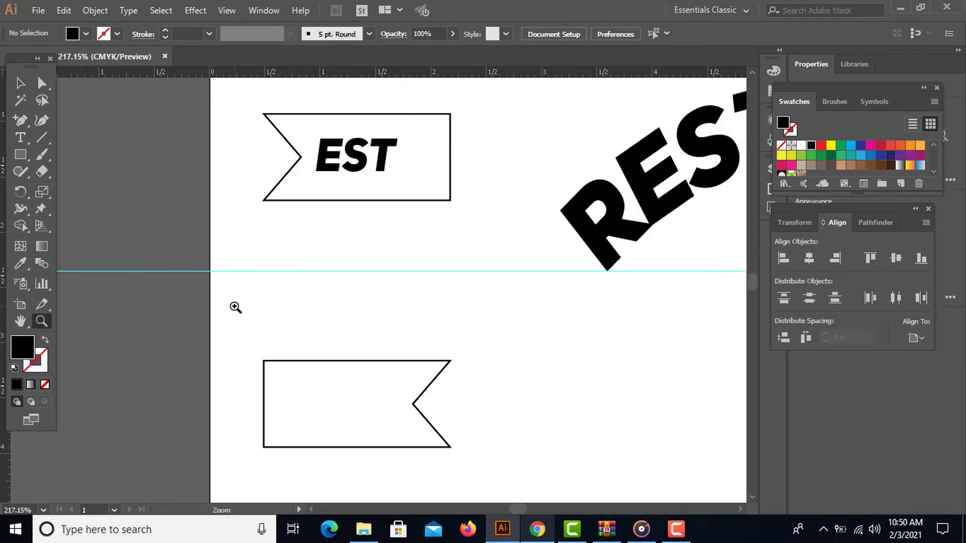
left_click(20, 154)
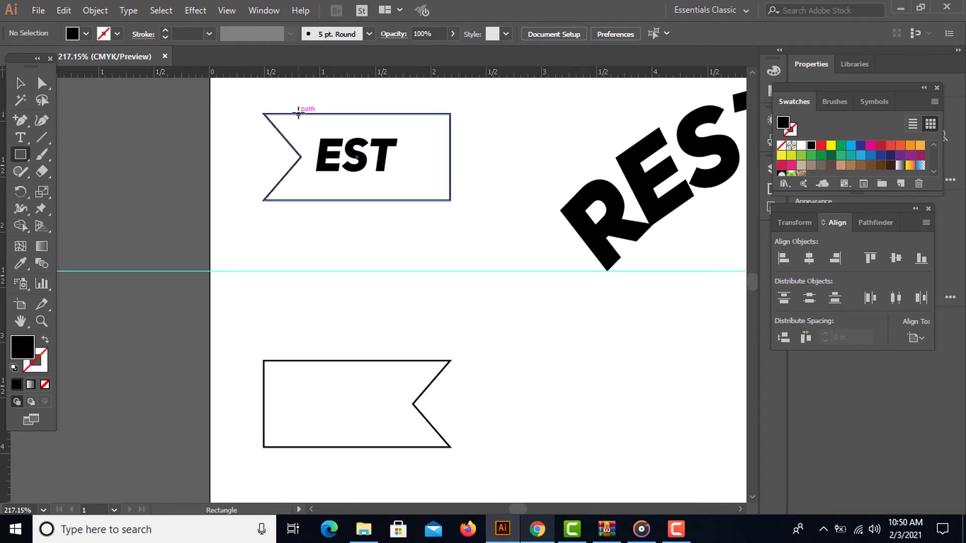
left_click_drag(298, 114, 450, 201)
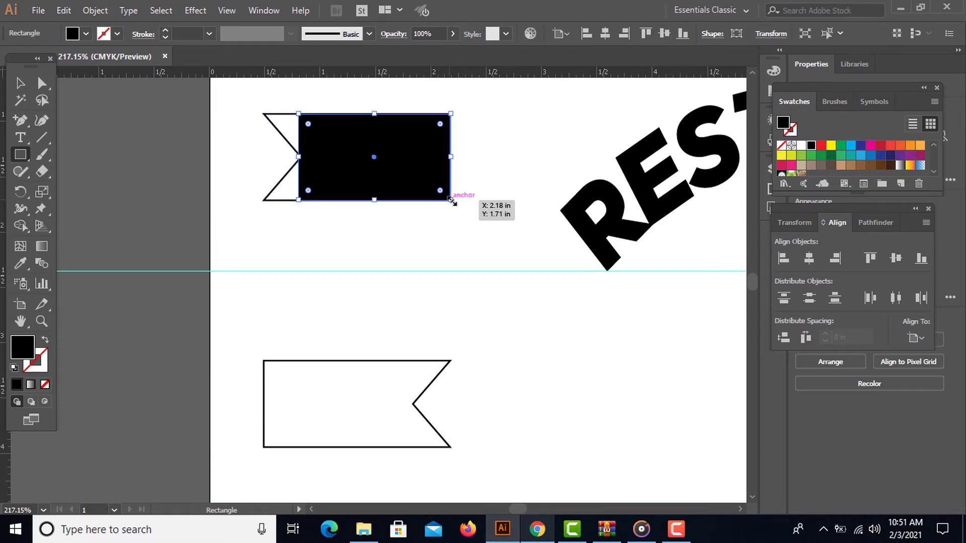
key("shift+x")
left_click(20, 83)
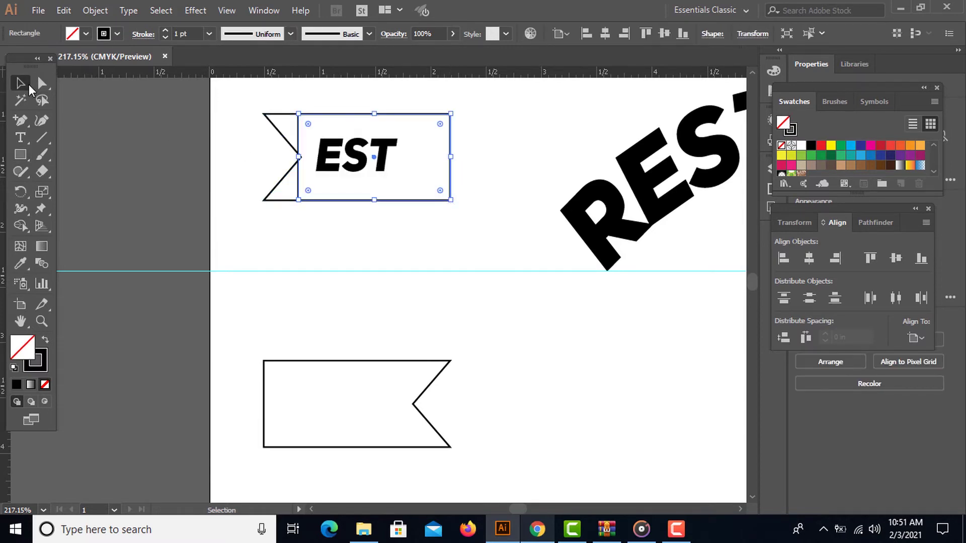
left_click_drag(300, 159, 300, 159)
left_click(243, 146)
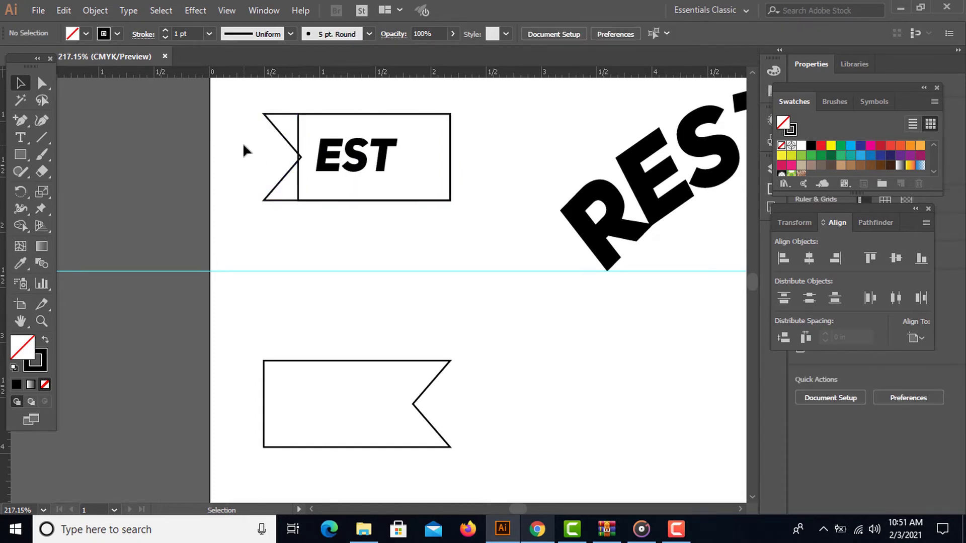
Step: Adjust the helper rectangle's notch-side edge so it meets the tip of the upper ribbon's notch
left_click(298, 177)
left_click(296, 147)
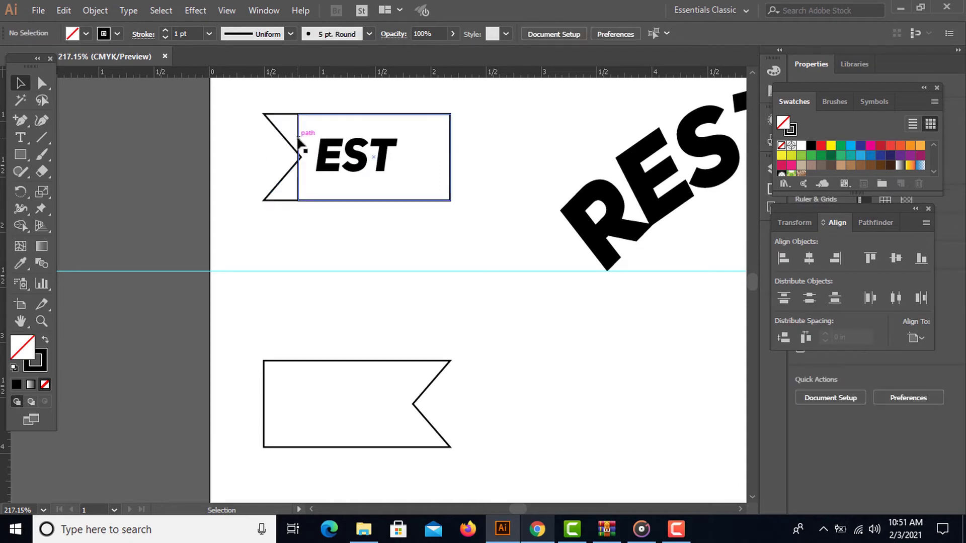
left_click(300, 157)
left_click_drag(300, 161, 301, 173)
left_click(245, 162)
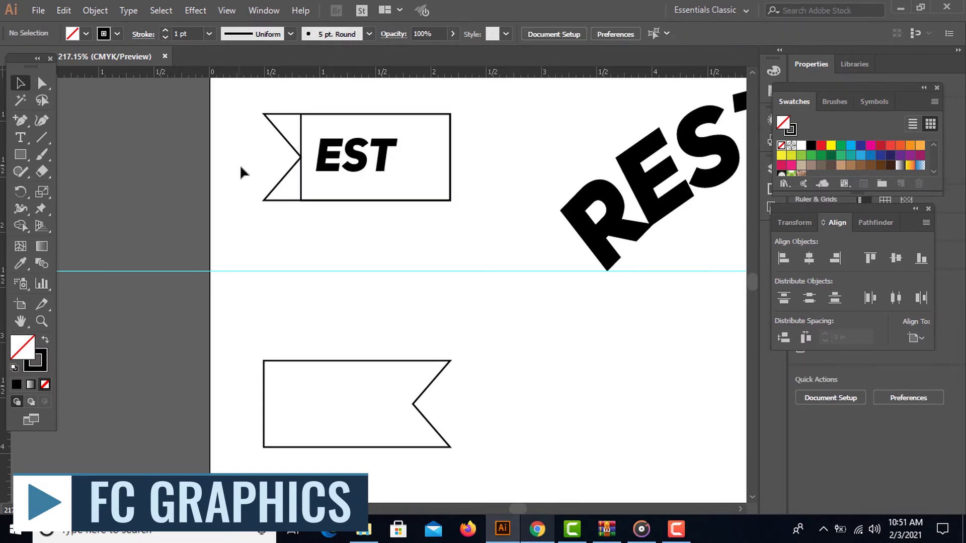
Step: Center EST horizontally on the helper rectangle and move the rectangle onto the lower ribbon, flush with its straight edge
left_click(303, 136)
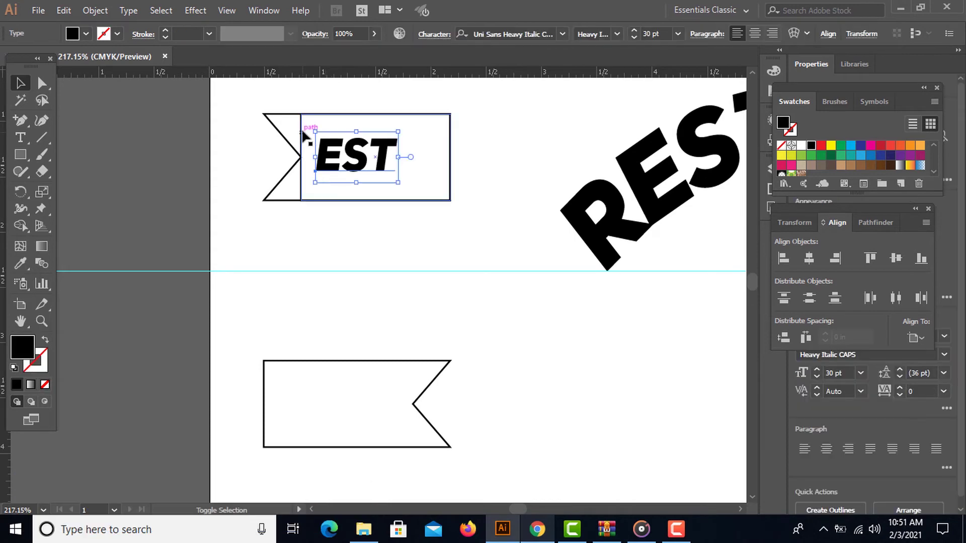
left_click(299, 124, "shift")
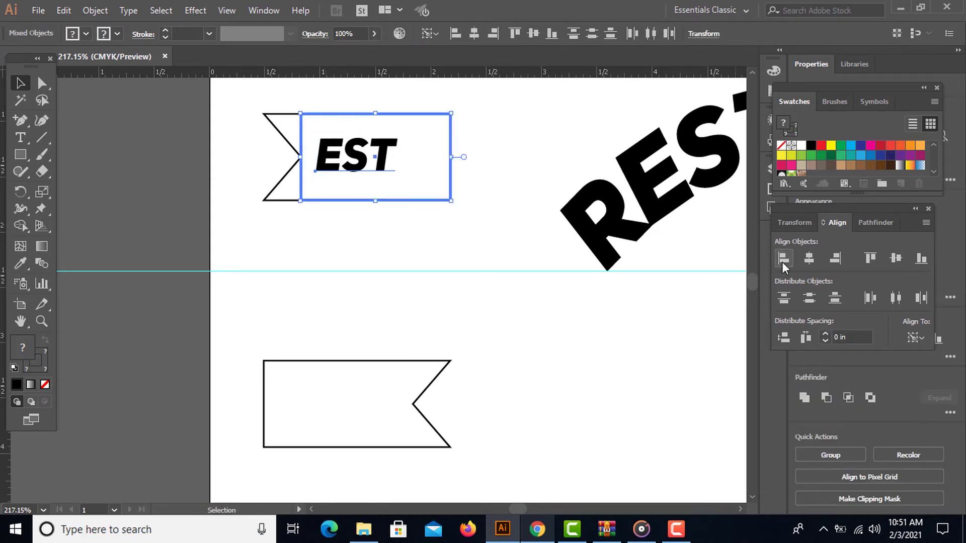
left_click(809, 259)
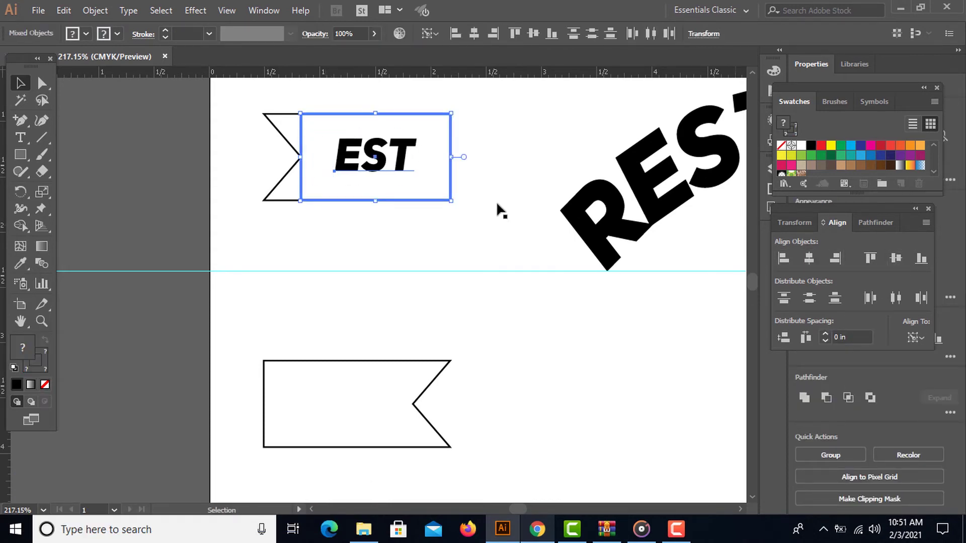
left_click(303, 146)
left_click_drag(300, 142, 266, 385)
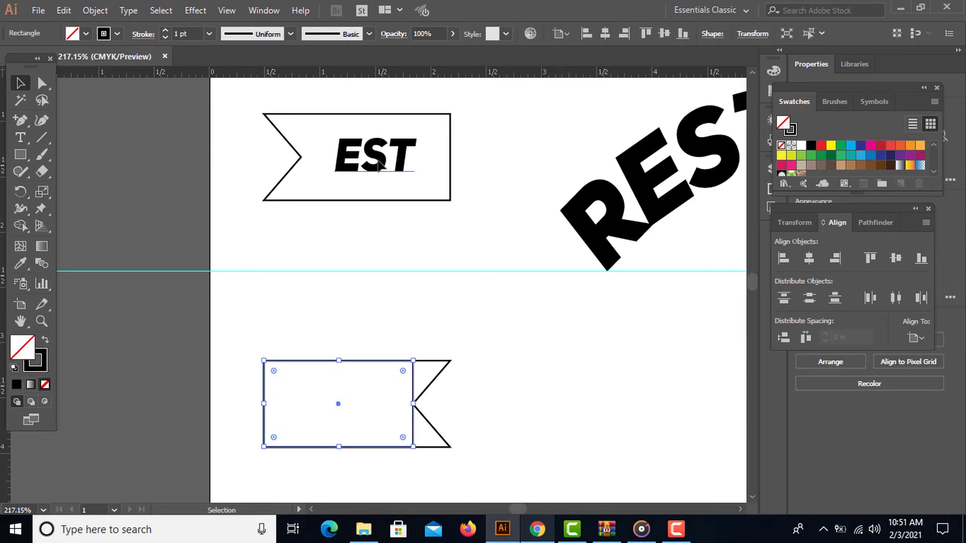
Step: Copy the EST text onto the lower ribbon and change the copy to 2021
left_click_drag(380, 176, 332, 415)
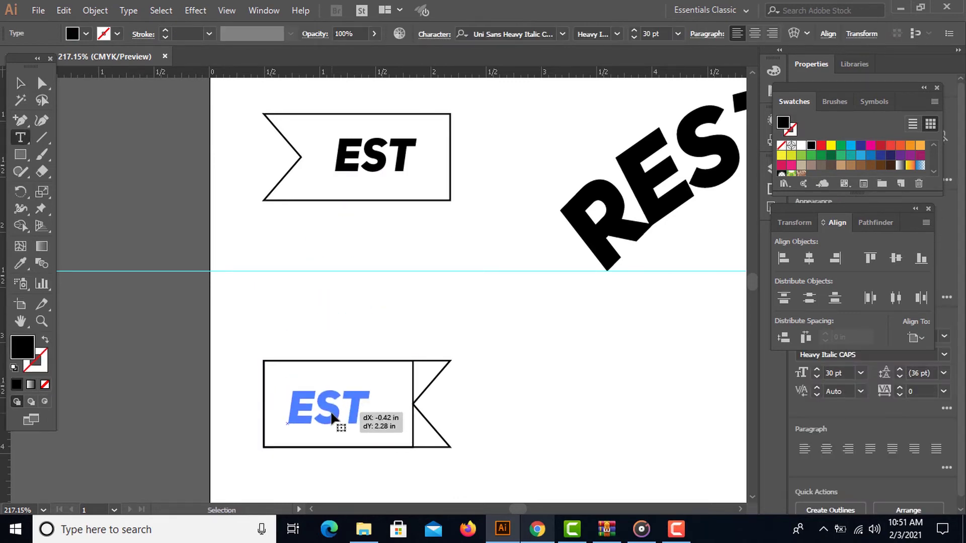
double_click(332, 416)
type("2021")
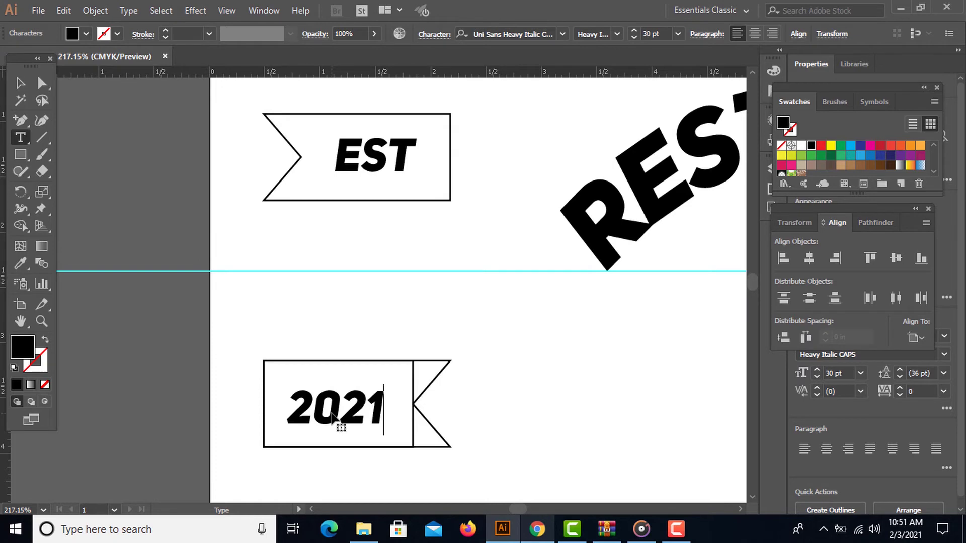
key("Escape")
left_click(20, 83)
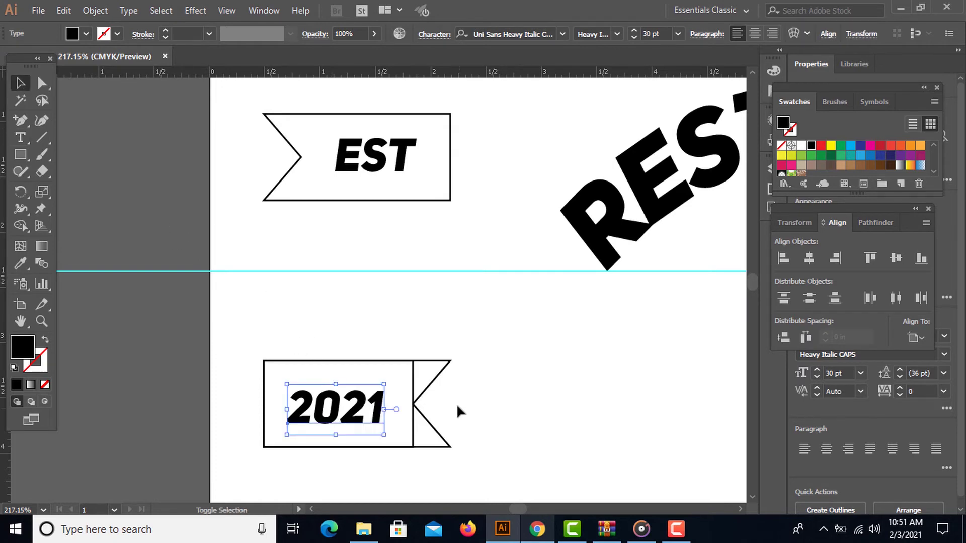
Step: Center 2021 horizontally and vertically on the helper rectangle, and delete the rectangle
left_click(415, 390, "shift")
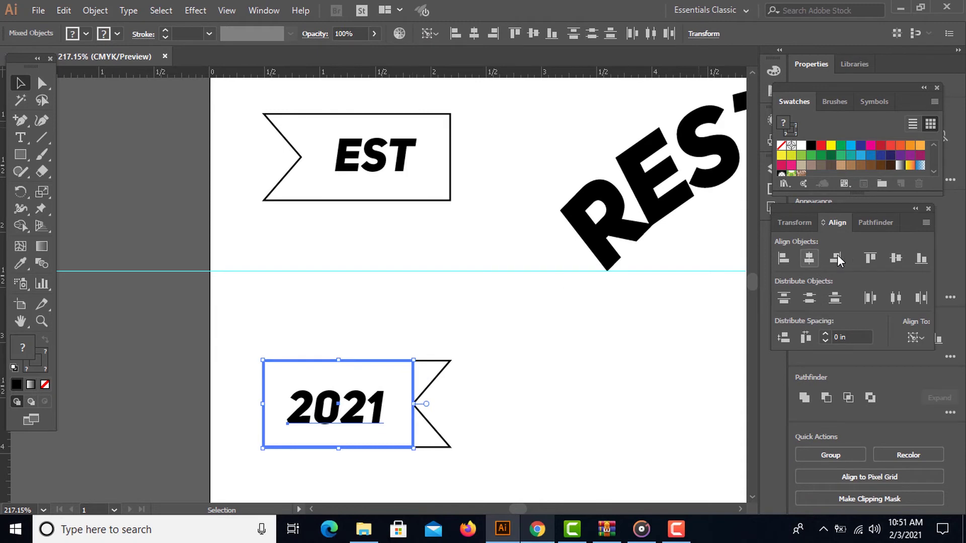
left_click(809, 258)
left_click(895, 259)
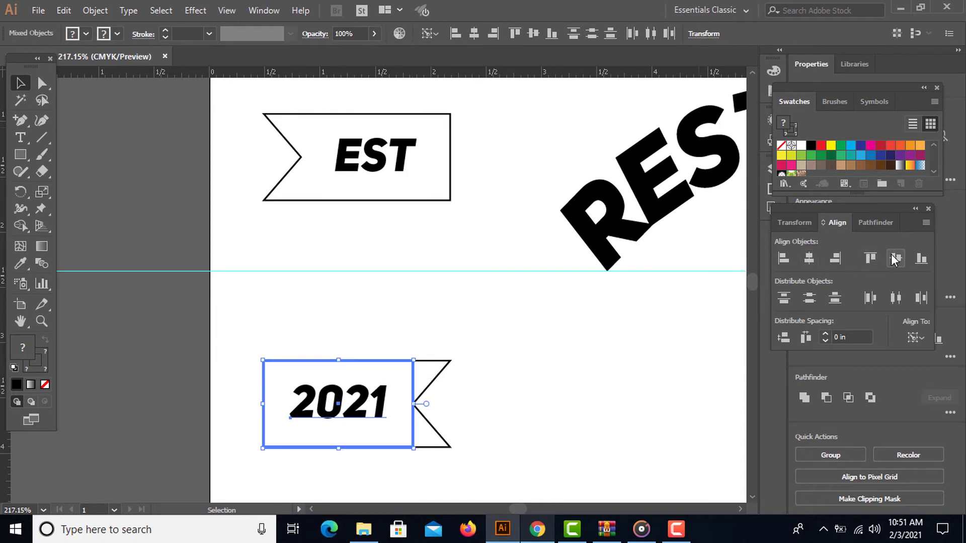
left_click(413, 386)
left_click(414, 387)
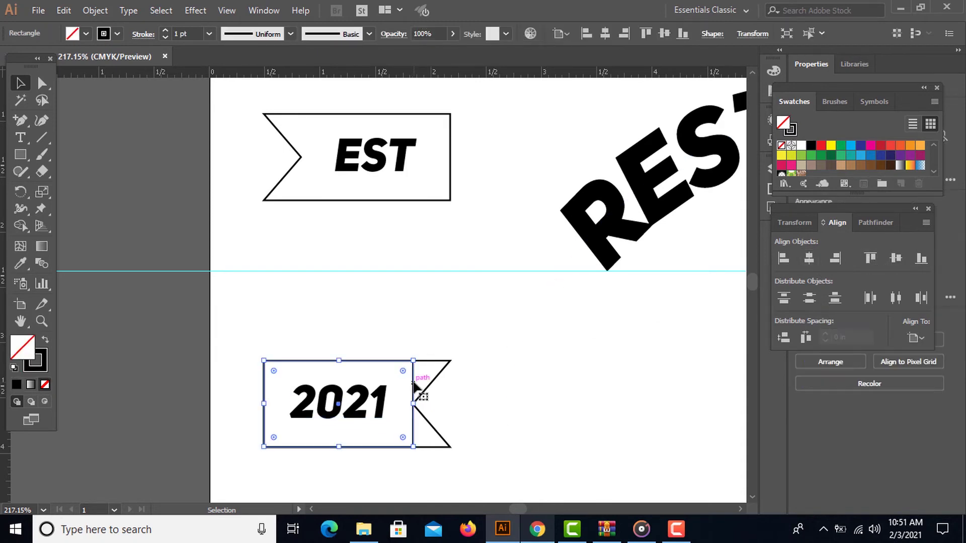
left_click(414, 374)
Step: Group the upper ribbon with its EST text and center the group horizontally and vertically on the artboard
left_click_drag(251, 104, 431, 222)
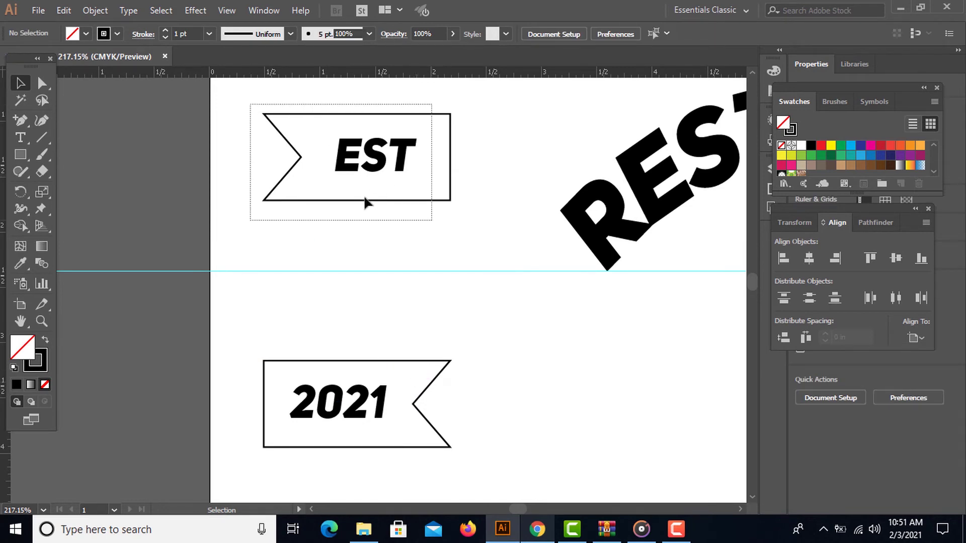
right_click(336, 153)
left_click(372, 241)
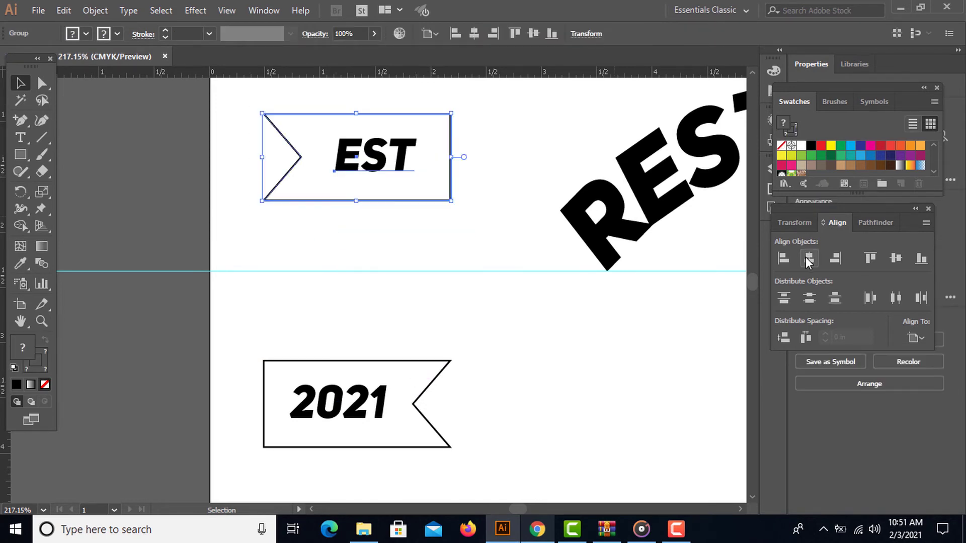
left_click(896, 259)
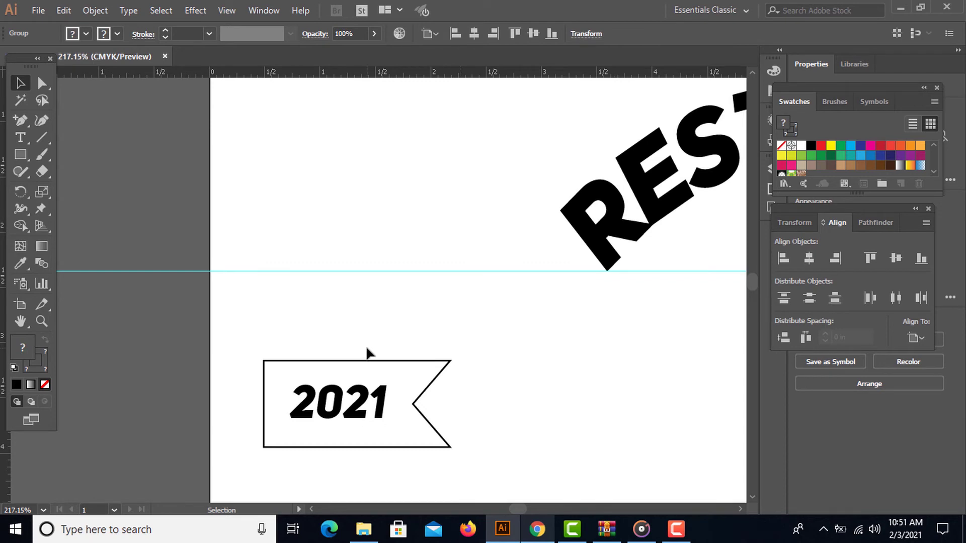
Step: Group the 2021 ribbon with its text, place it to the right of the EST ribbon, and center it vertically on the artboard
key("ctrl+0")
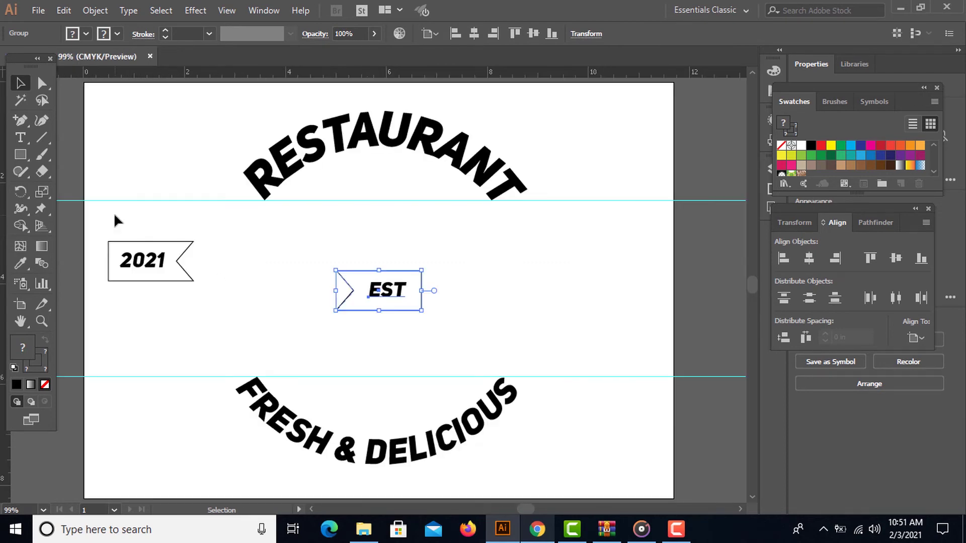
left_click_drag(116, 220, 529, 294)
right_click(166, 260)
left_click(201, 346)
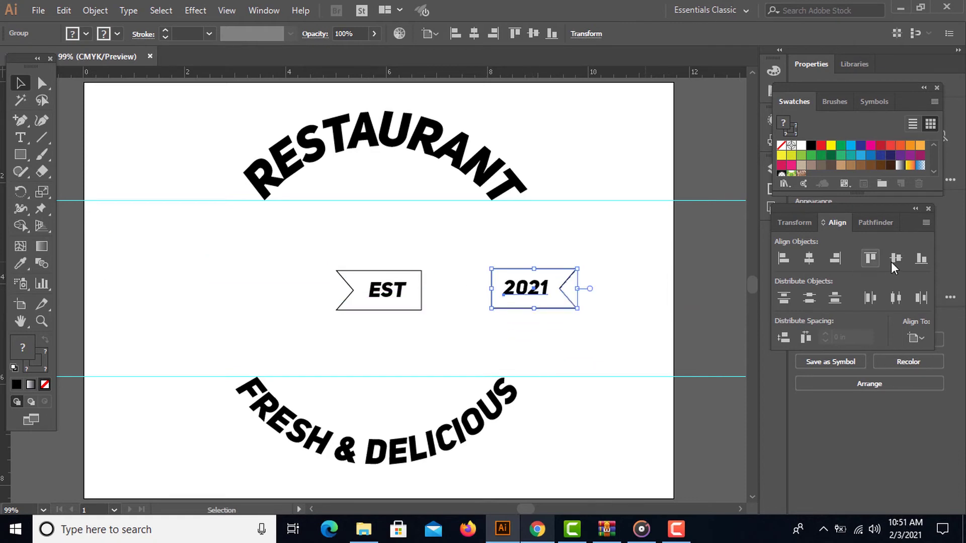
left_click(896, 257)
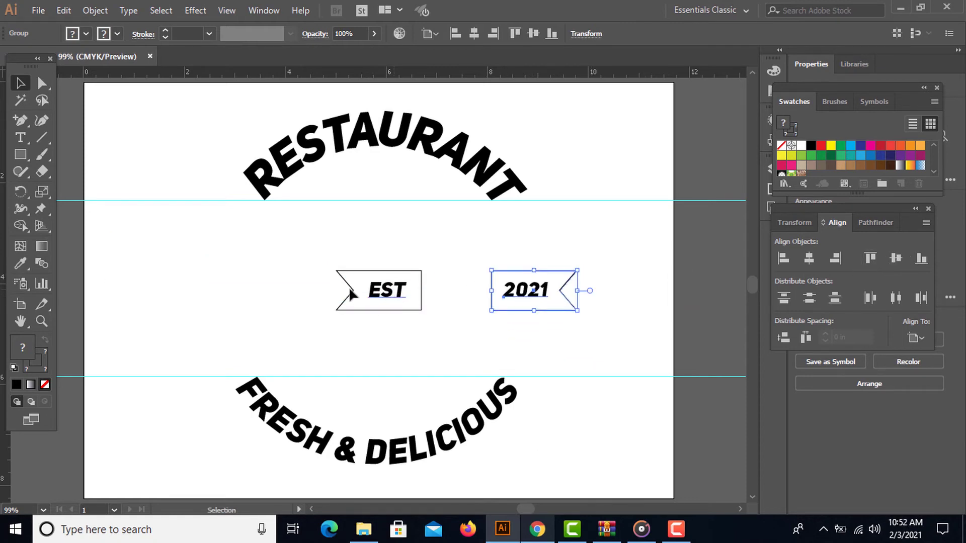
Step: Move the EST ribbon toward the artboard's left side and center it vertically on the artboard
left_click_drag(350, 295, 187, 301)
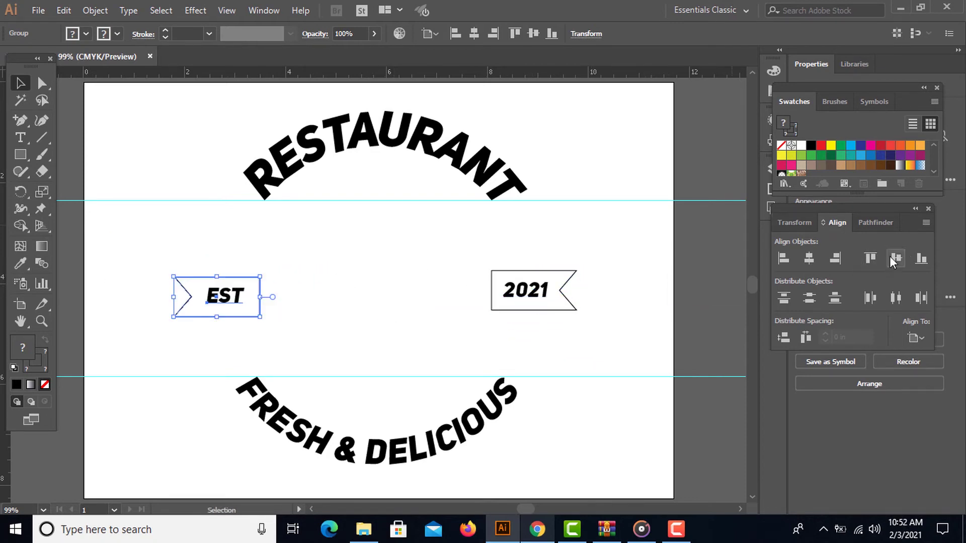
left_click(896, 258)
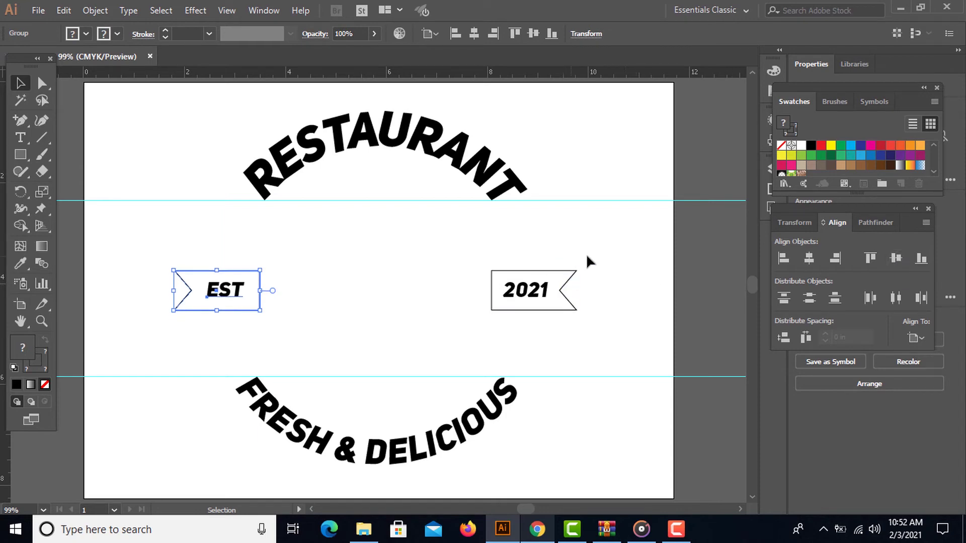
Step: Group the EST and 2021 ribbons together and center the group horizontally on the artboard
left_click(528, 291, "shift")
right_click(526, 289)
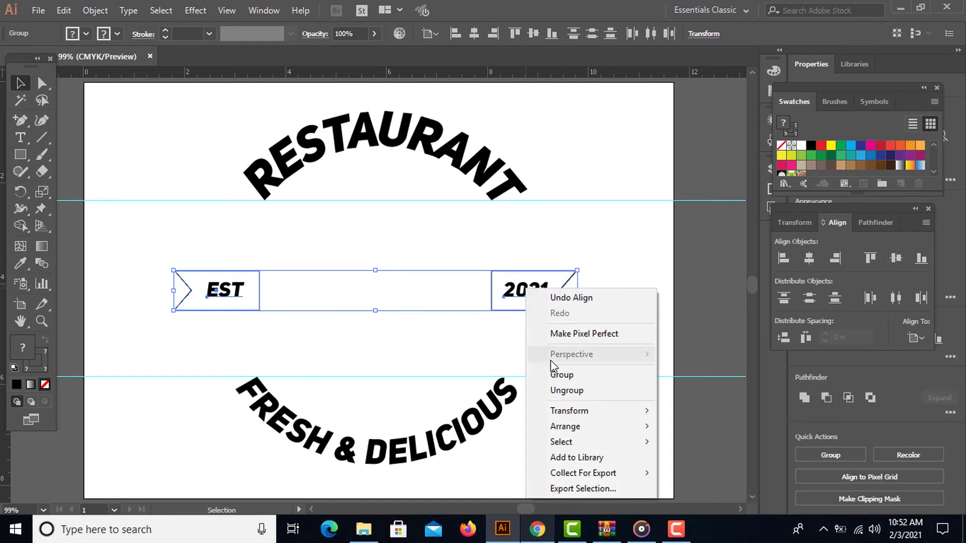
left_click(560, 375)
left_click(808, 257)
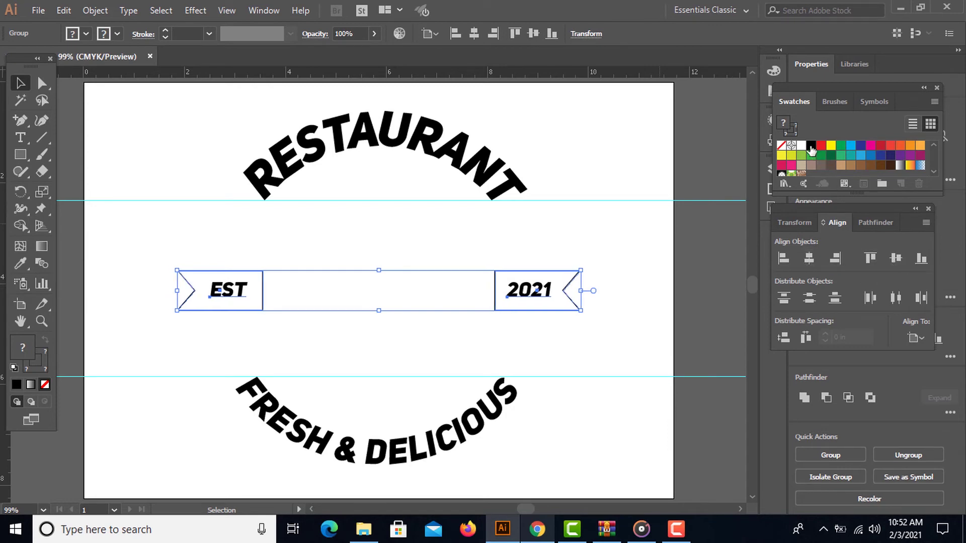
Step: Fill the ribbon group with black, and recolor the EST and 2021 texts white
left_click(811, 147)
left_click(517, 163)
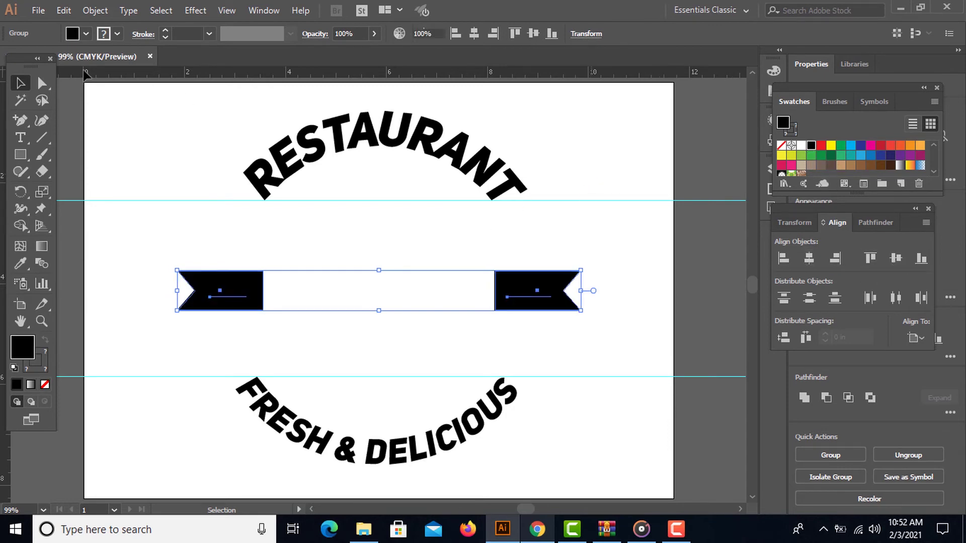
left_click(38, 85)
left_click(207, 295)
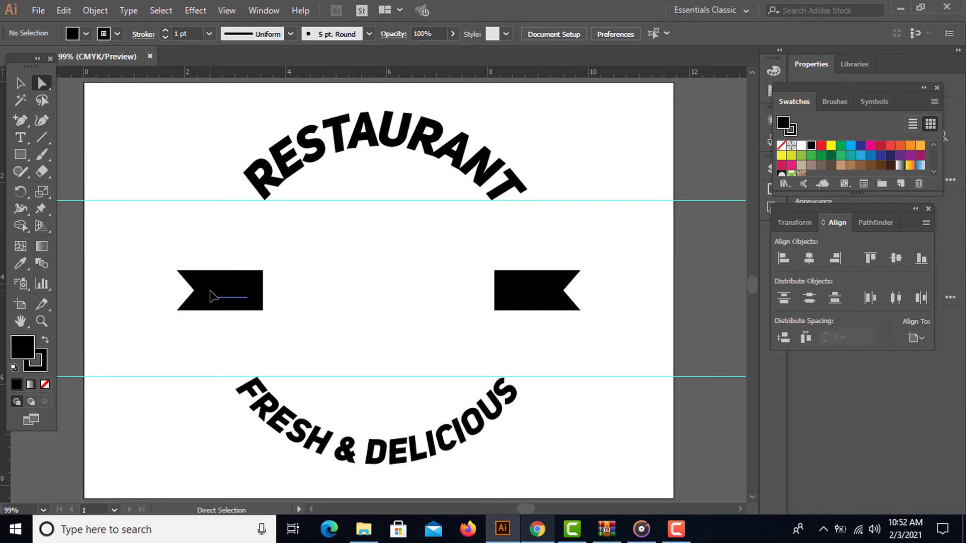
left_click(801, 146)
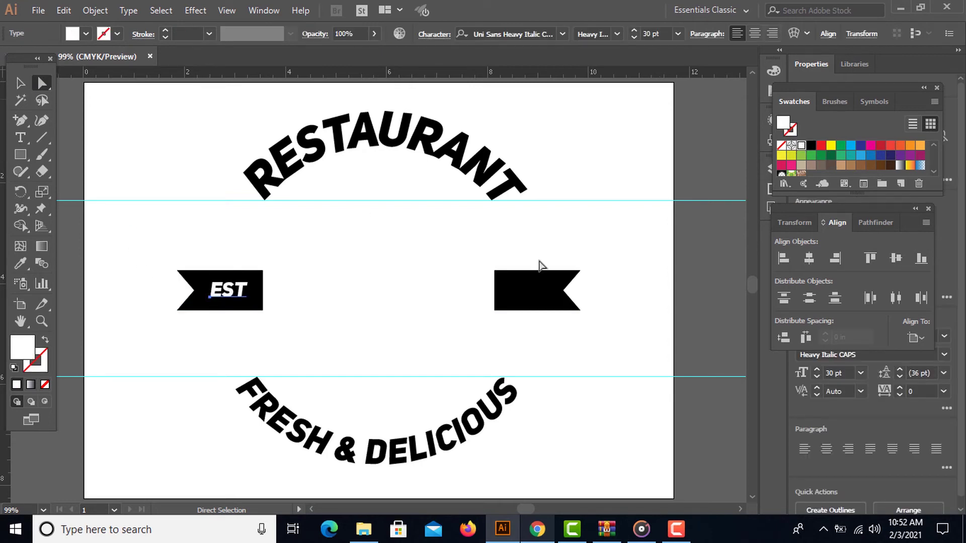
left_click(534, 296)
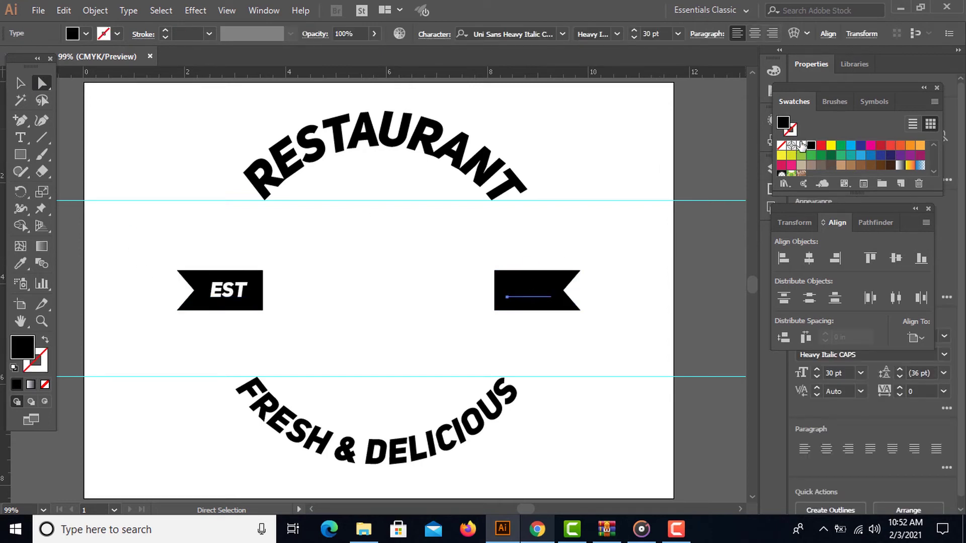
left_click(801, 146)
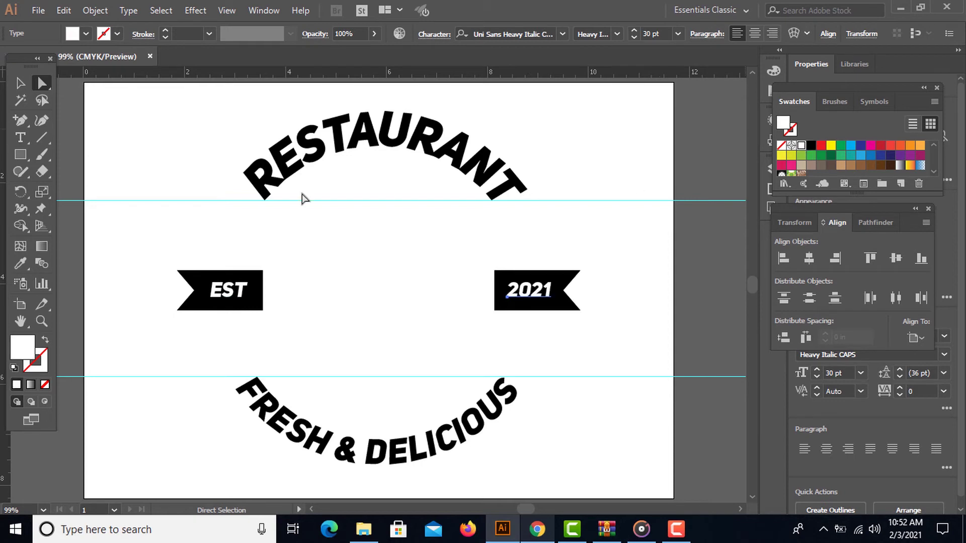
Step: Hide the guides, and place cutlery-786745_1280.png from the open WinRAR archive into the Illustrator document
right_click(142, 164)
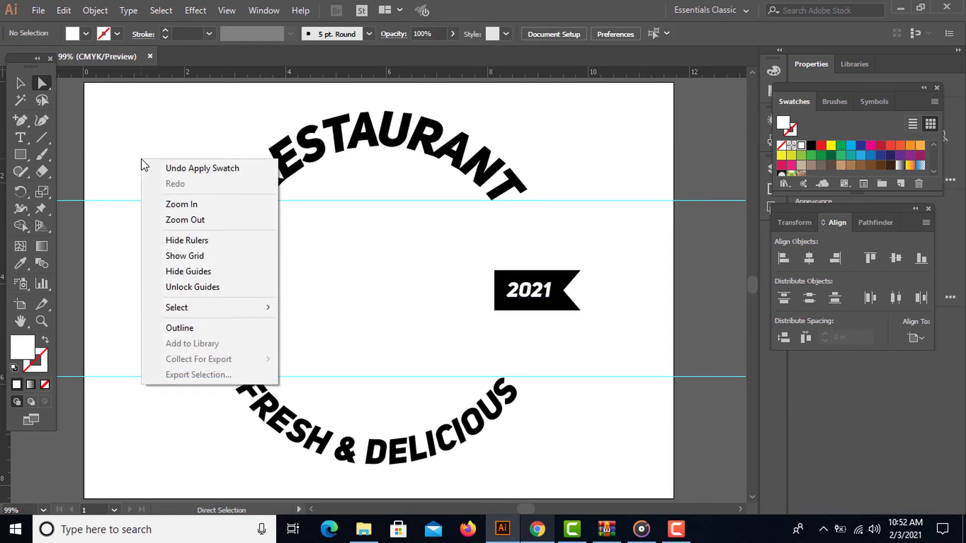
left_click(204, 274)
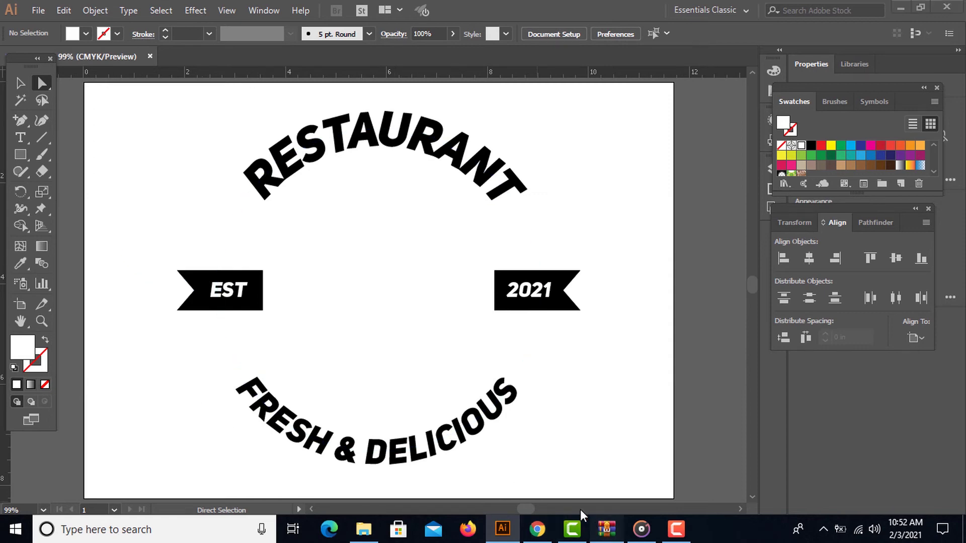
left_click(605, 528)
left_click_drag(35, 164, 411, 272)
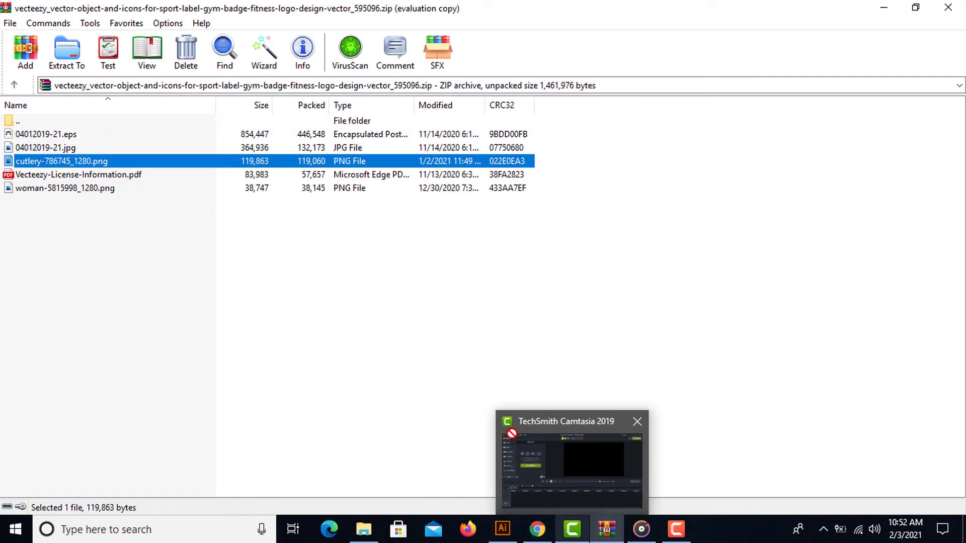
left_click_drag(572, 529, 403, 312)
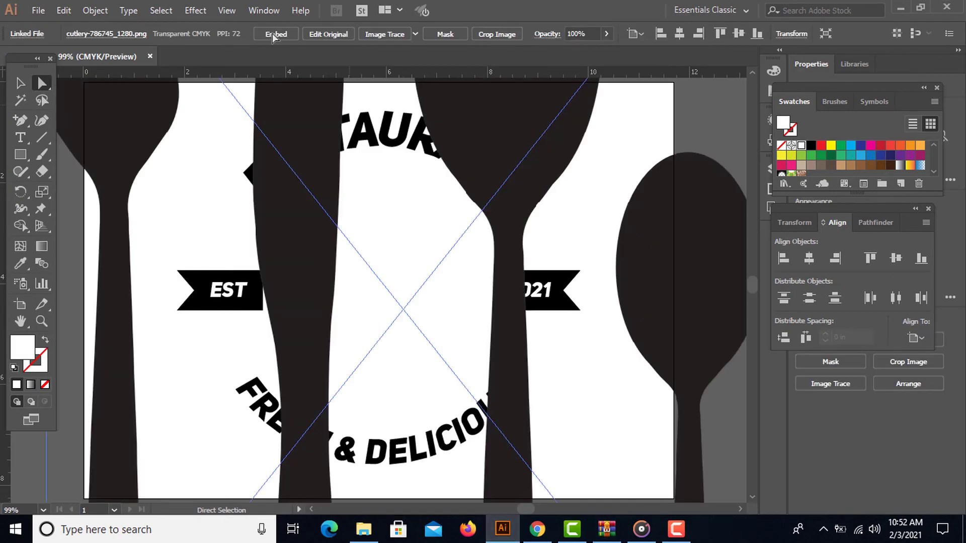
Step: Embed the cutlery image, run Image Trace with the default preset, and expand the tracing into paths
left_click(272, 34)
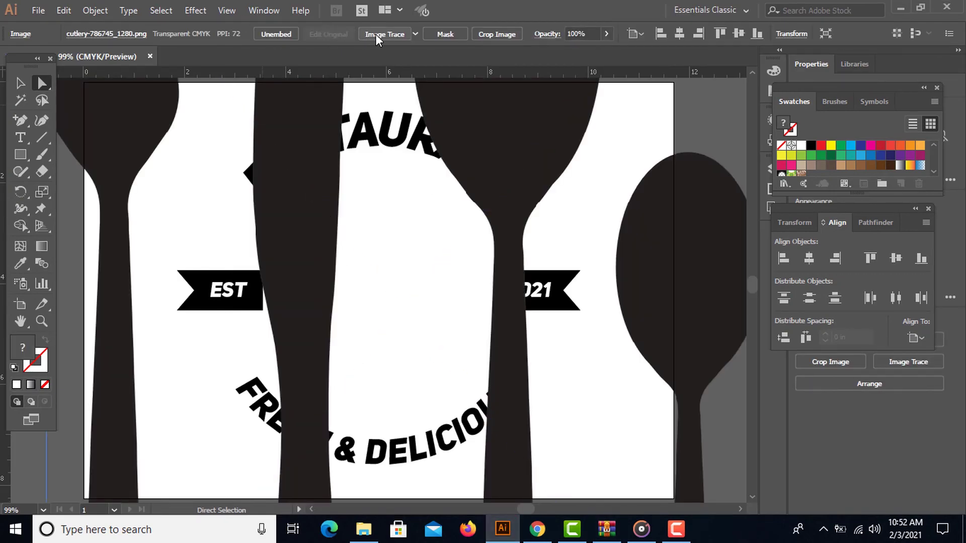
left_click(375, 34)
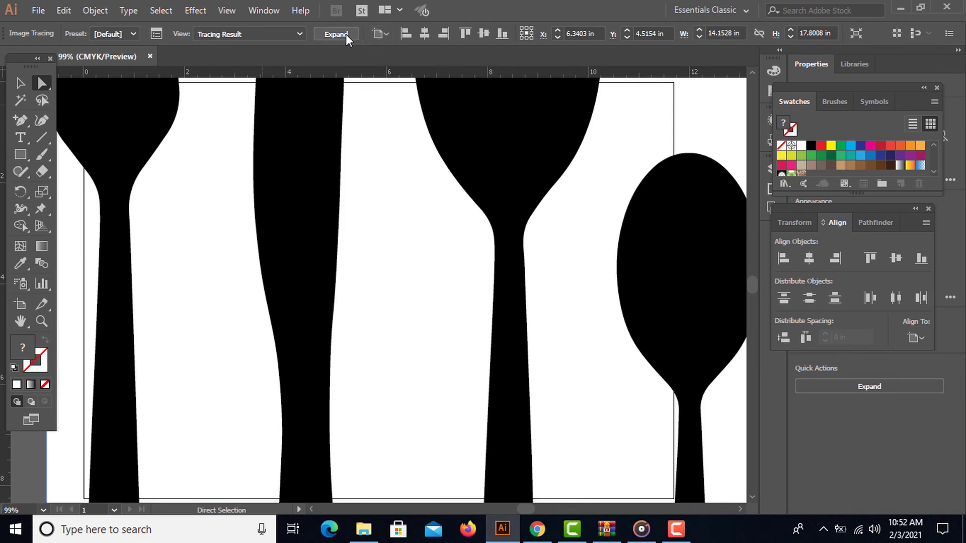
left_click(336, 33)
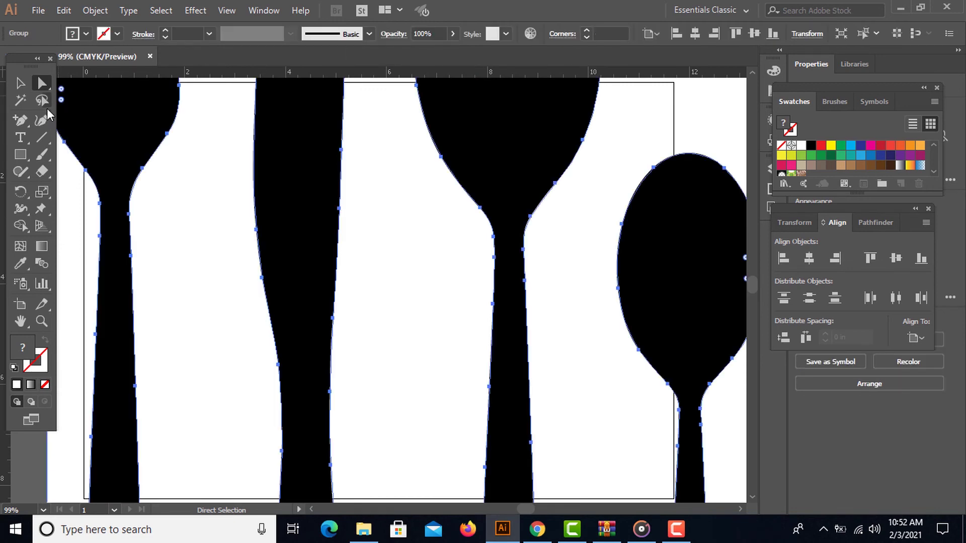
Step: Select all white areas of the traced cutlery with the Magic Wand and delete them
left_click(14, 100)
left_click(231, 189)
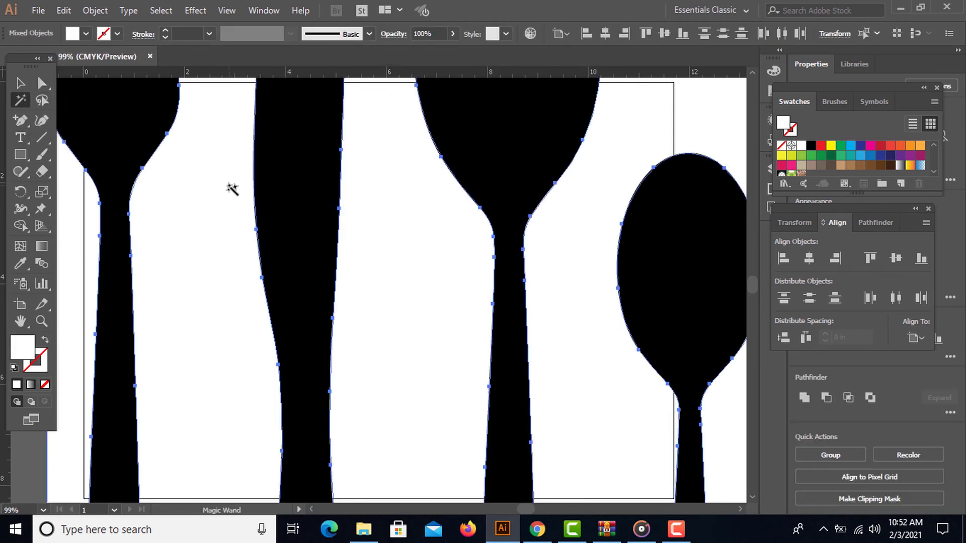
key("Delete")
Step: Delete the two rightmost cutlery shapes, keeping only the fork and the knife
left_click(42, 83)
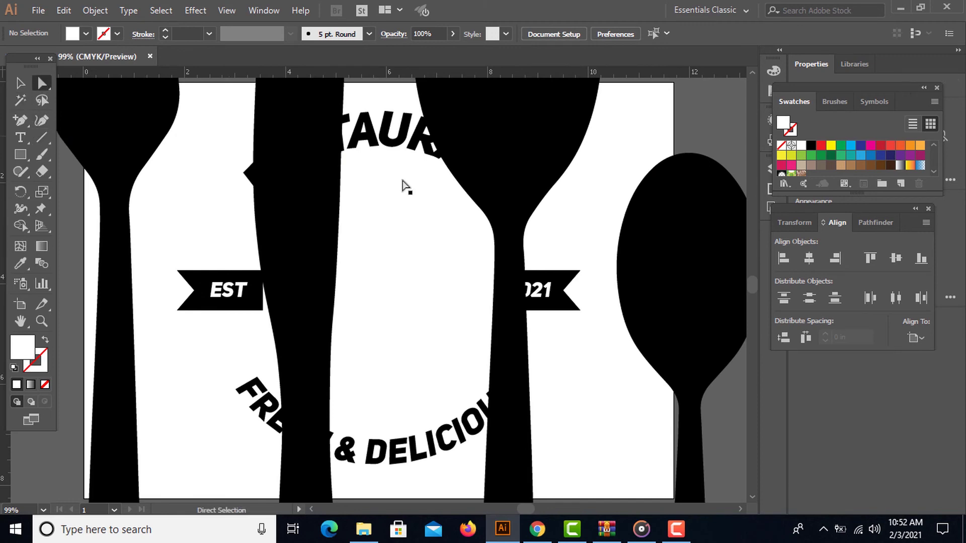
left_click(696, 283)
key("Delete")
left_click(507, 136)
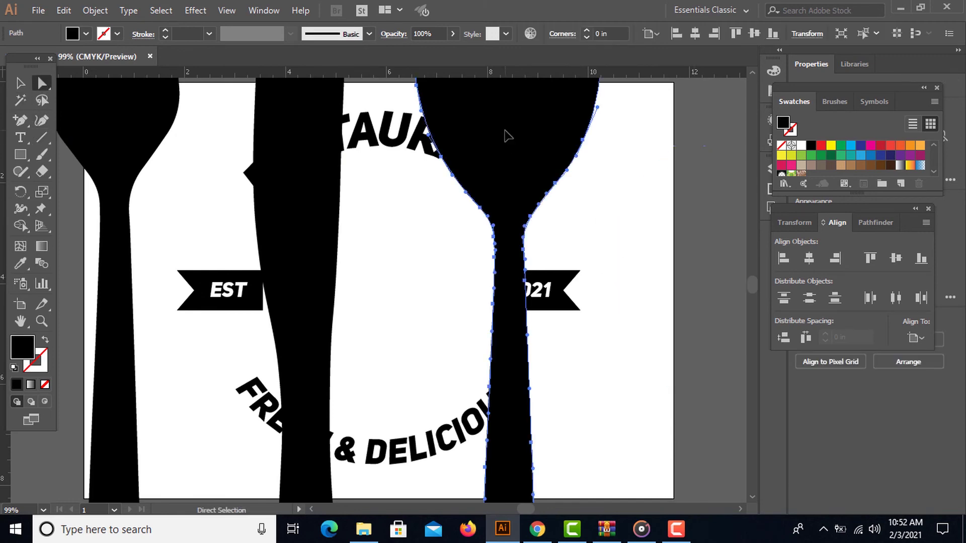
key("Delete")
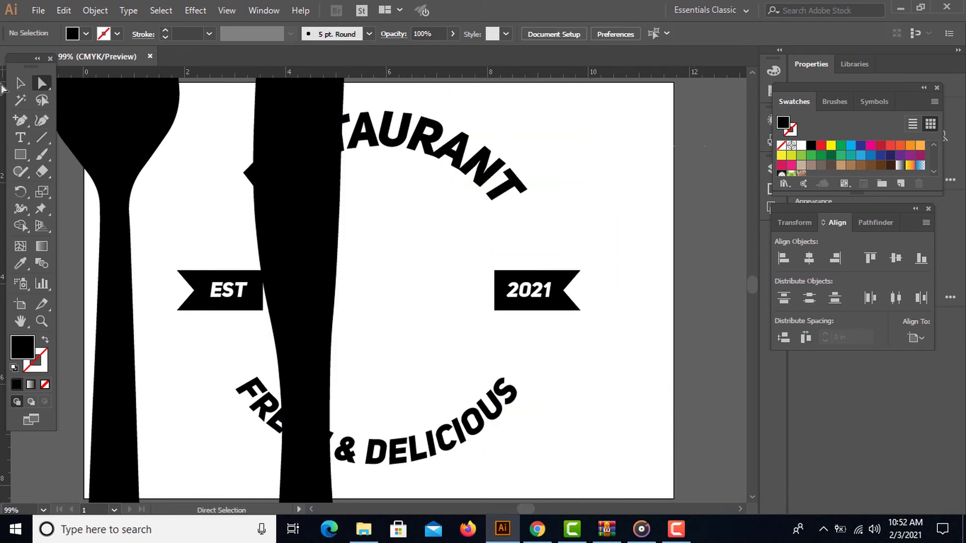
Step: Scale the fork and knife group down to fit between the curved texts, centered horizontally and vertically on the artboard
left_click(322, 208)
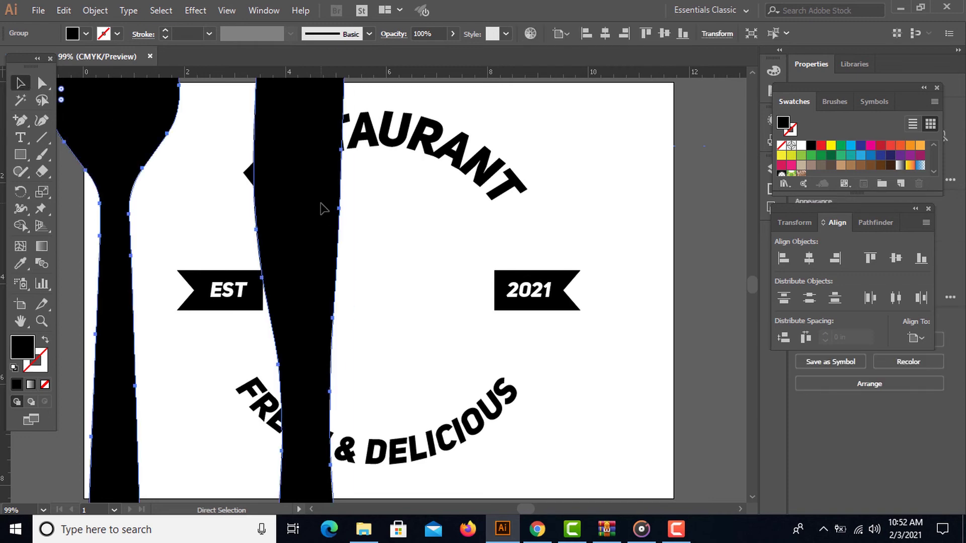
key("ctrl+minus")
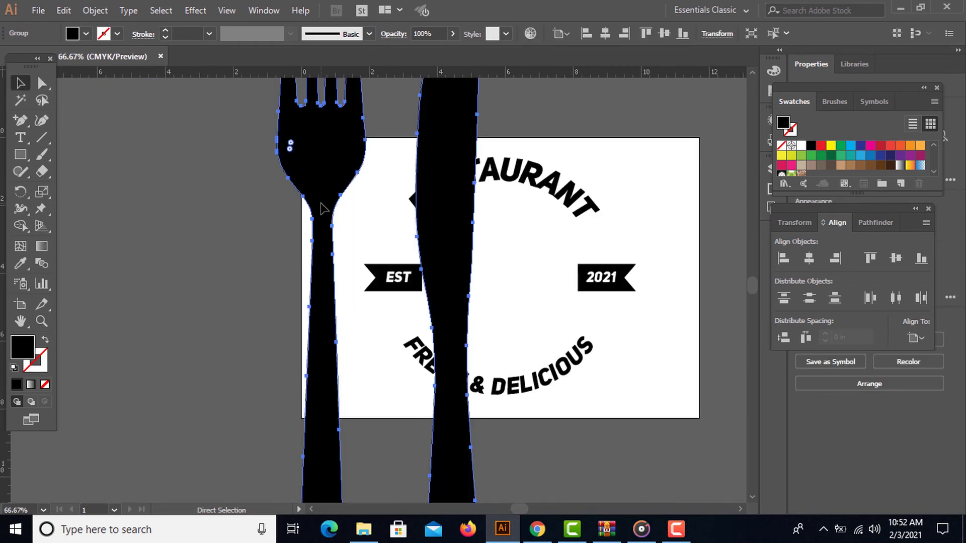
key("ctrl+minus")
key("ctrl+minus")
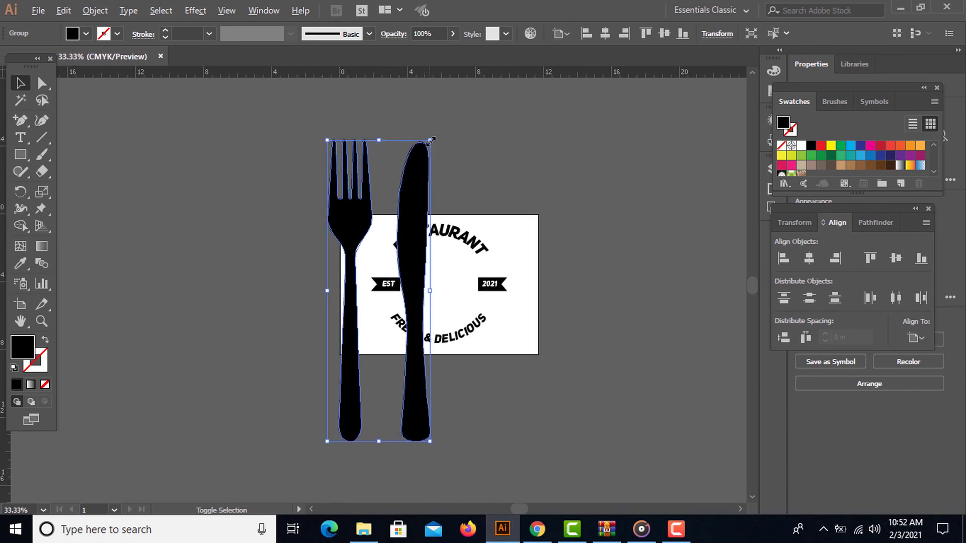
left_click_drag(431, 140, 401, 223)
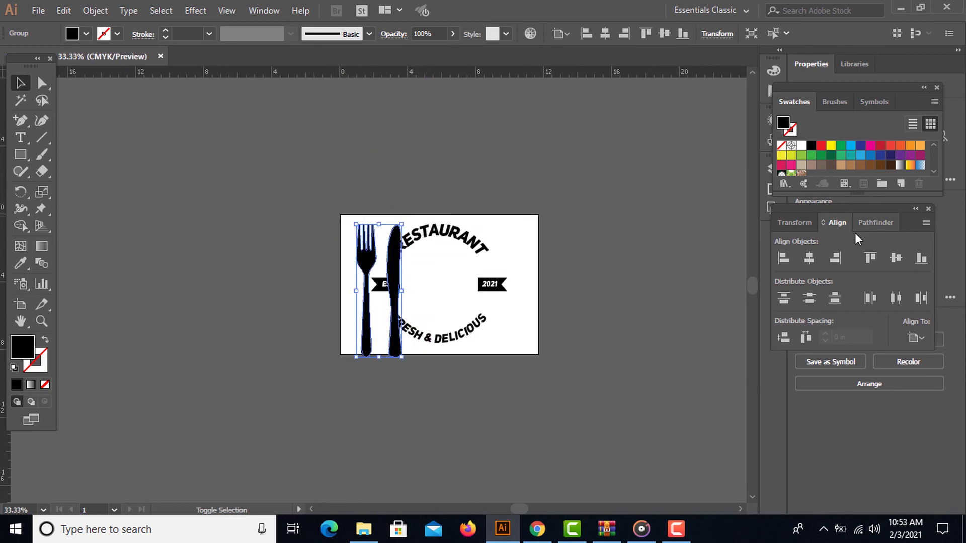
left_click(809, 258)
left_click(895, 258)
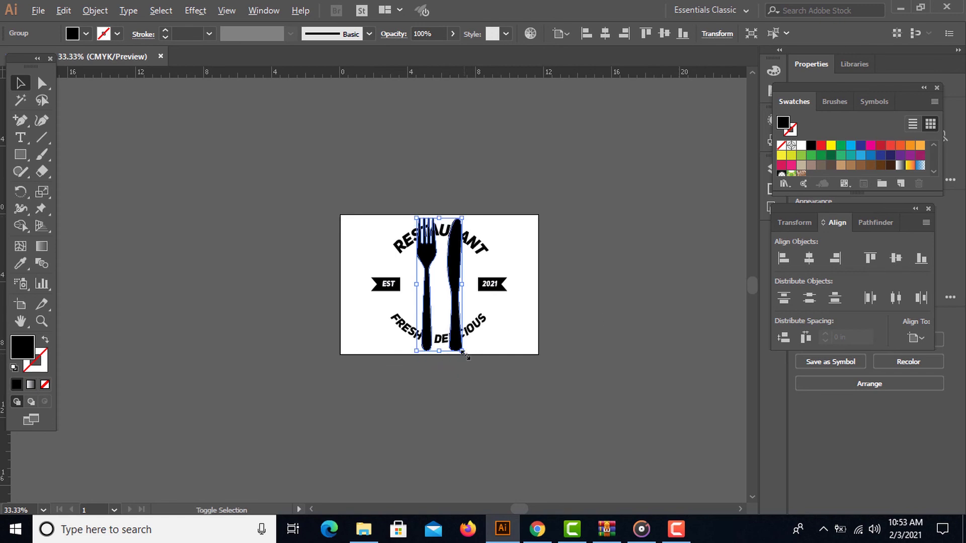
left_click_drag(465, 355, 458, 334)
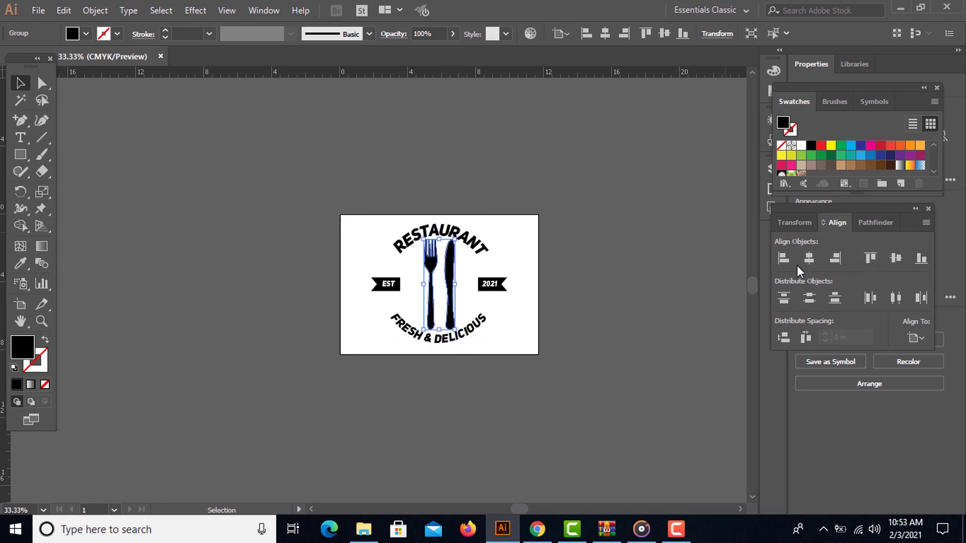
Step: Ungroup the fork and the knife
key("z")
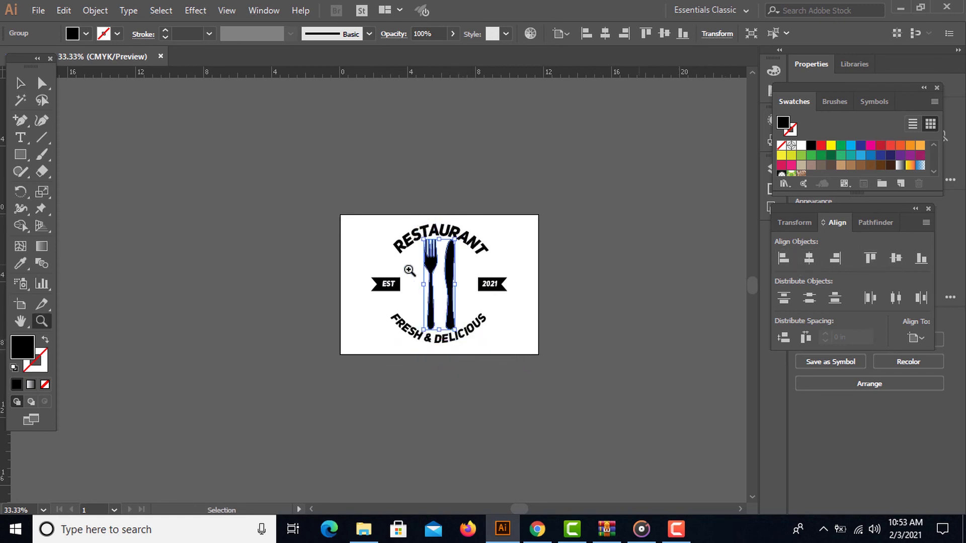
left_click_drag(370, 210, 543, 356)
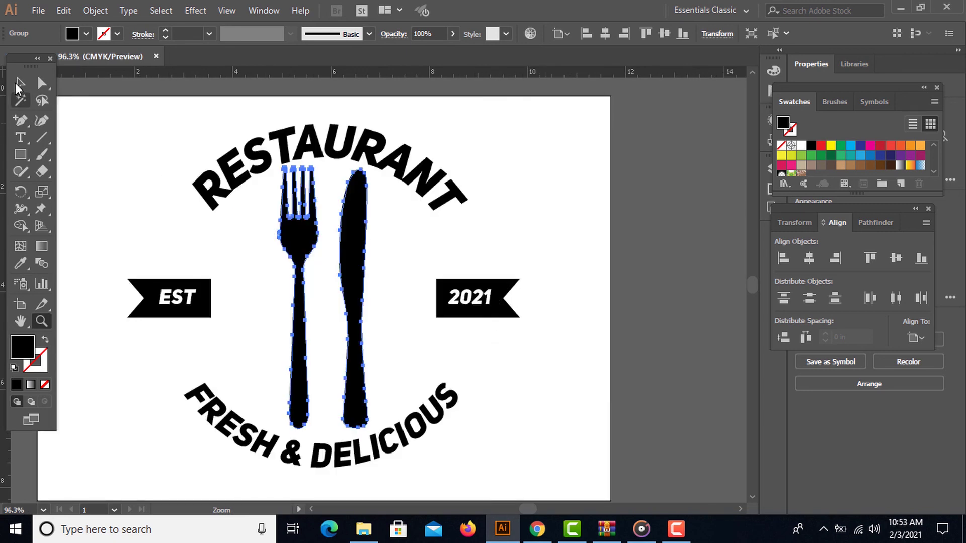
left_click(20, 83)
right_click(359, 244)
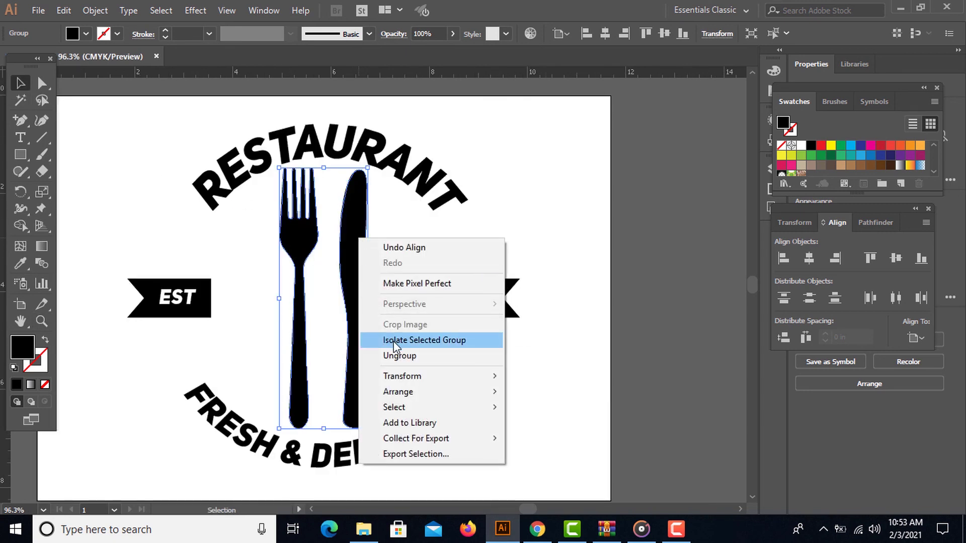
left_click(400, 356)
Step: Rotate the knife about 45 degrees counterclockwise and the fork about 45 degrees clockwise so they cross
left_click(343, 221)
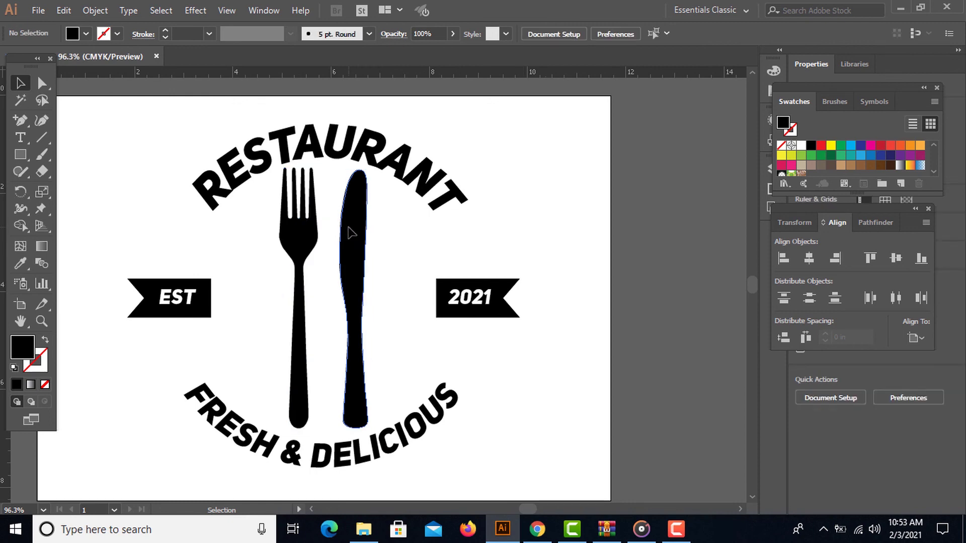
left_click(354, 194)
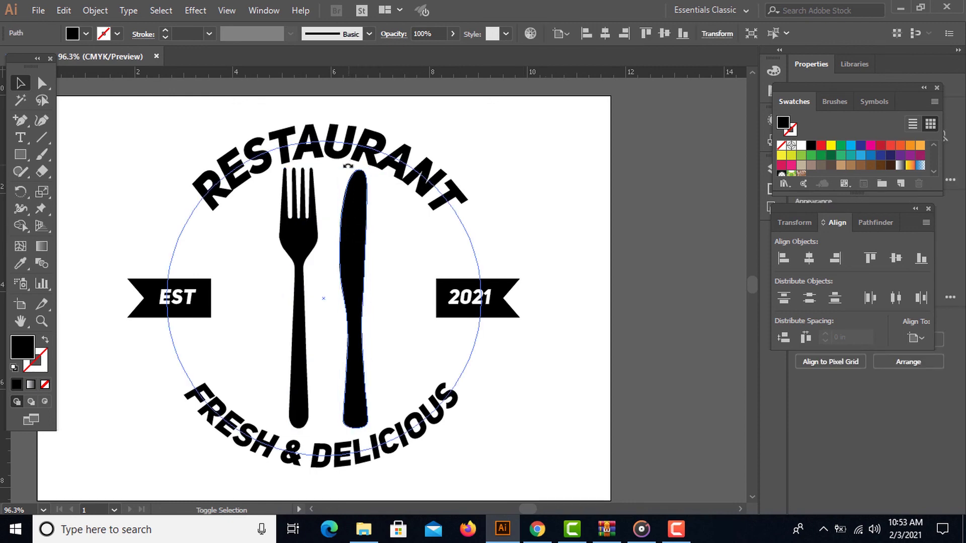
left_click_drag(353, 162, 257, 200)
left_click(308, 216)
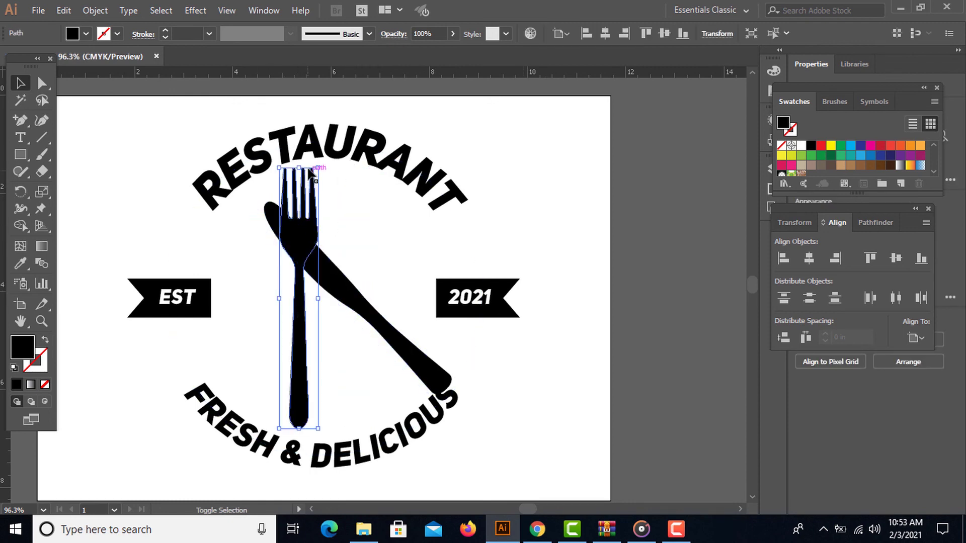
left_click_drag(312, 164, 431, 221)
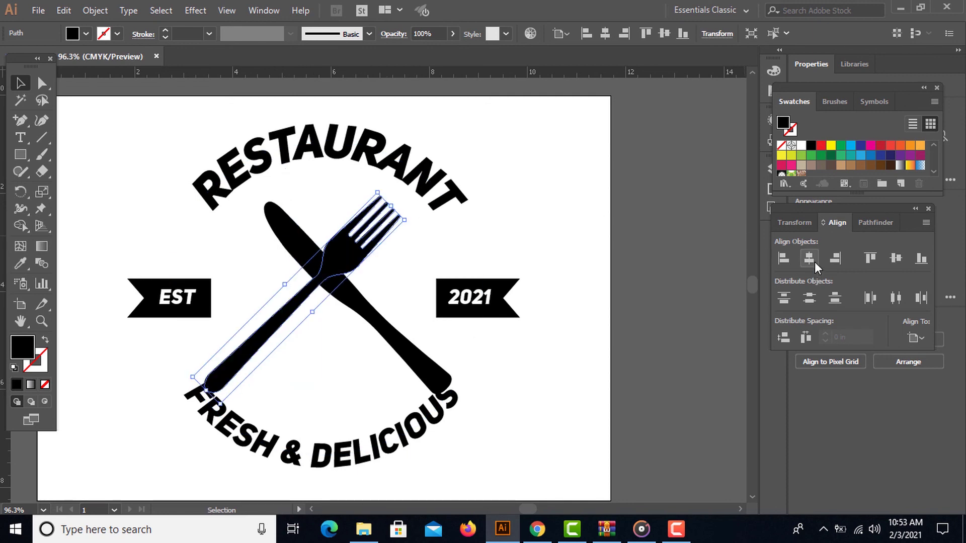
Step: Center the rotated fork and knife individually on the artboard so they form a centered cross
left_click(894, 262)
left_click(384, 328)
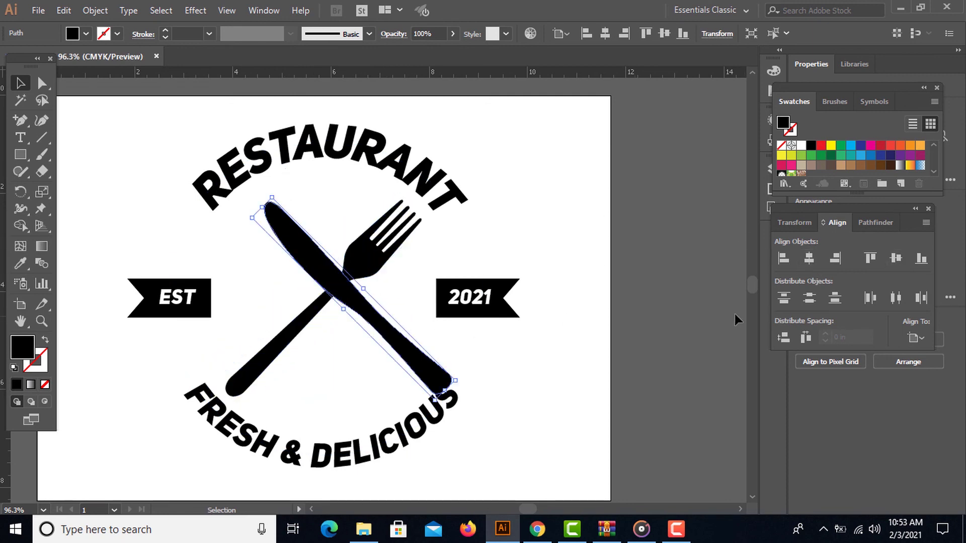
left_click(809, 259)
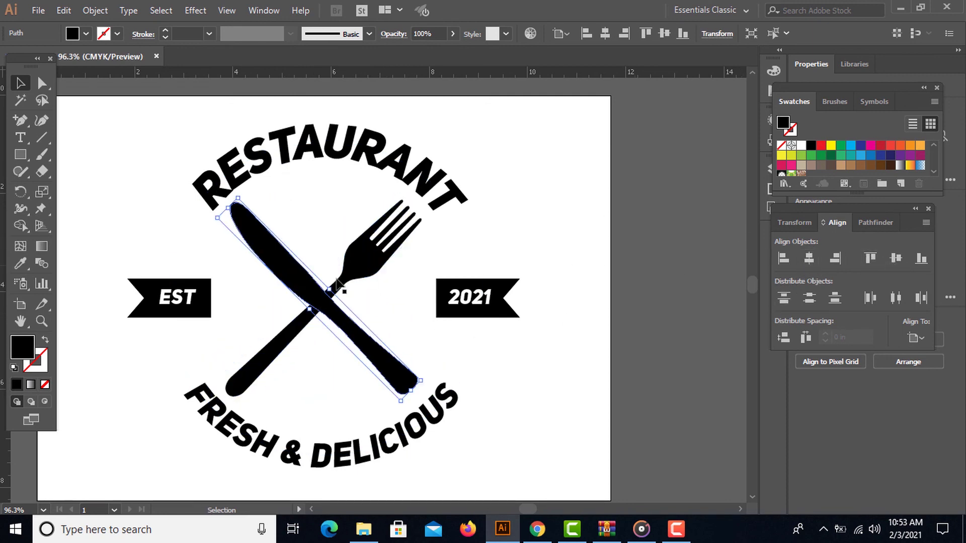
Step: Group the crossed fork and knife, and scale the group down slightly about its center
left_click(352, 269, "shift")
right_click(363, 237)
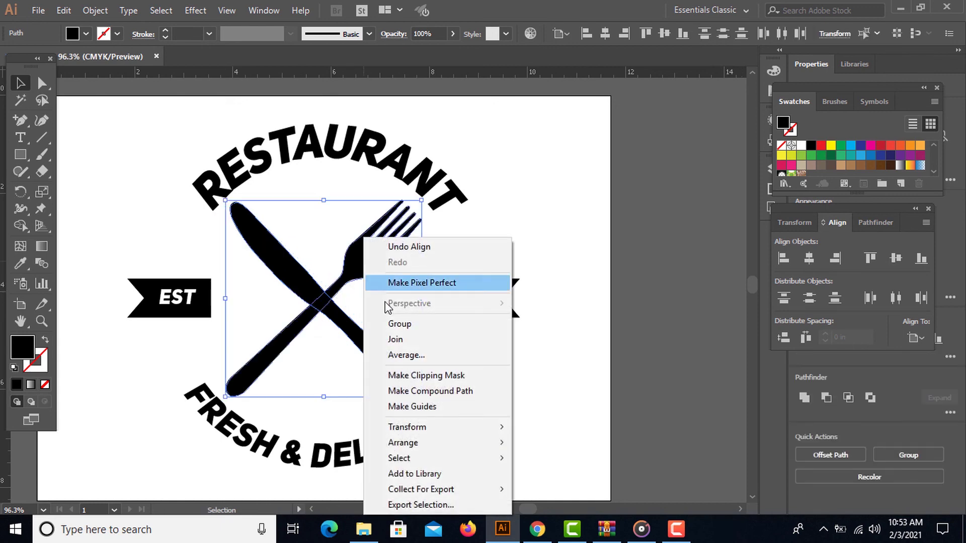
left_click(396, 325)
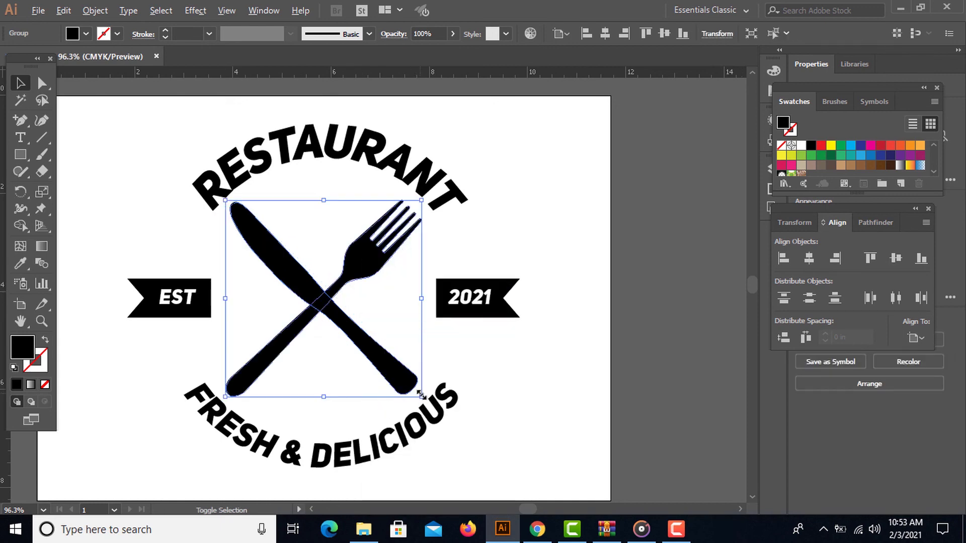
left_click_drag(421, 396, 416, 386)
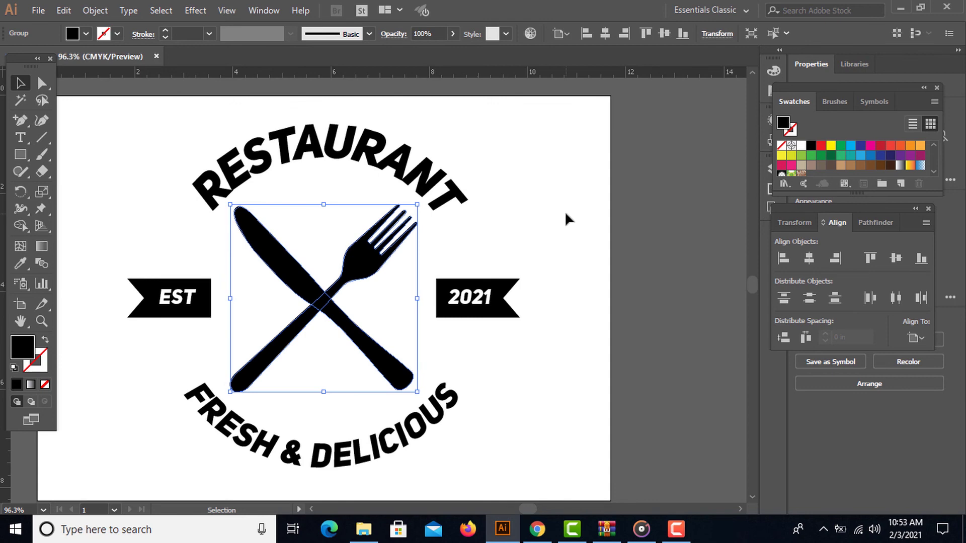
left_click(565, 210)
key("ctrl+0")
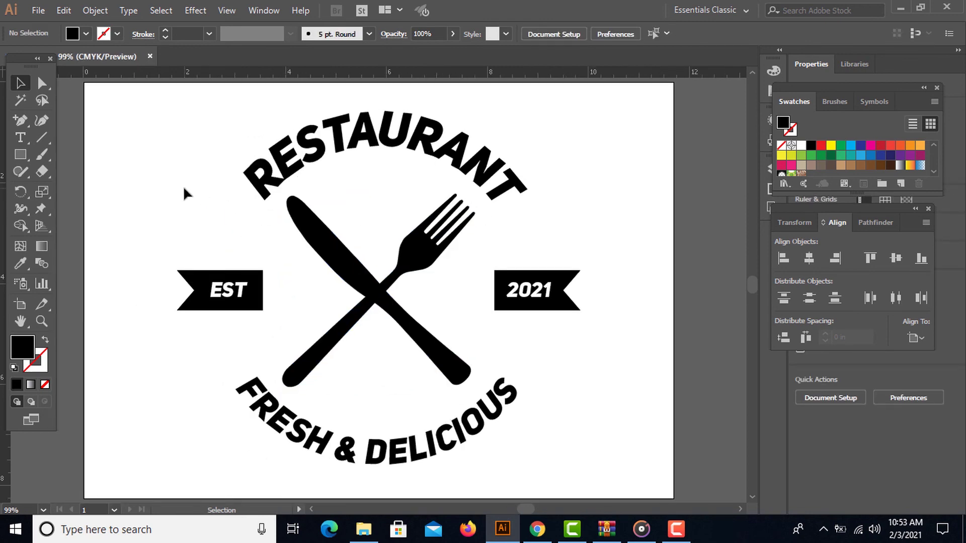
left_click(676, 528)
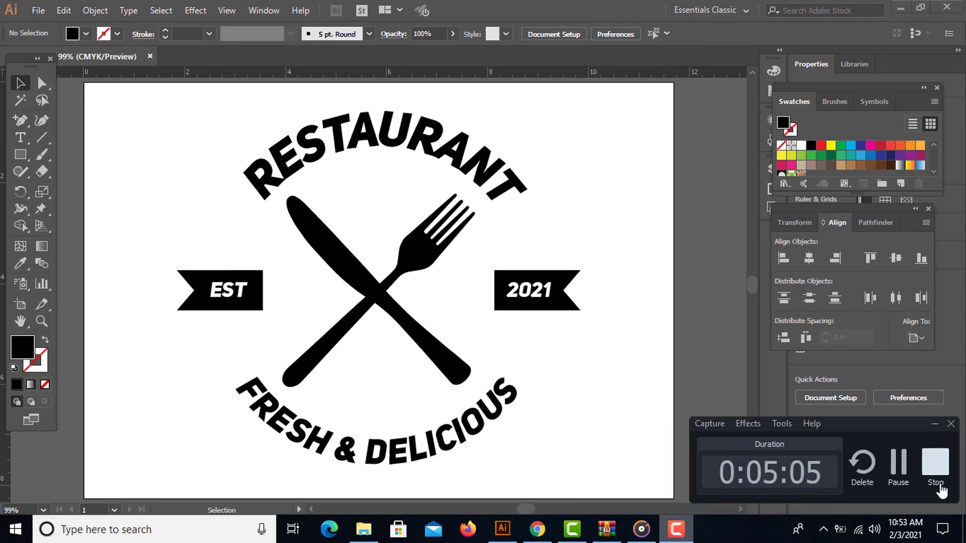